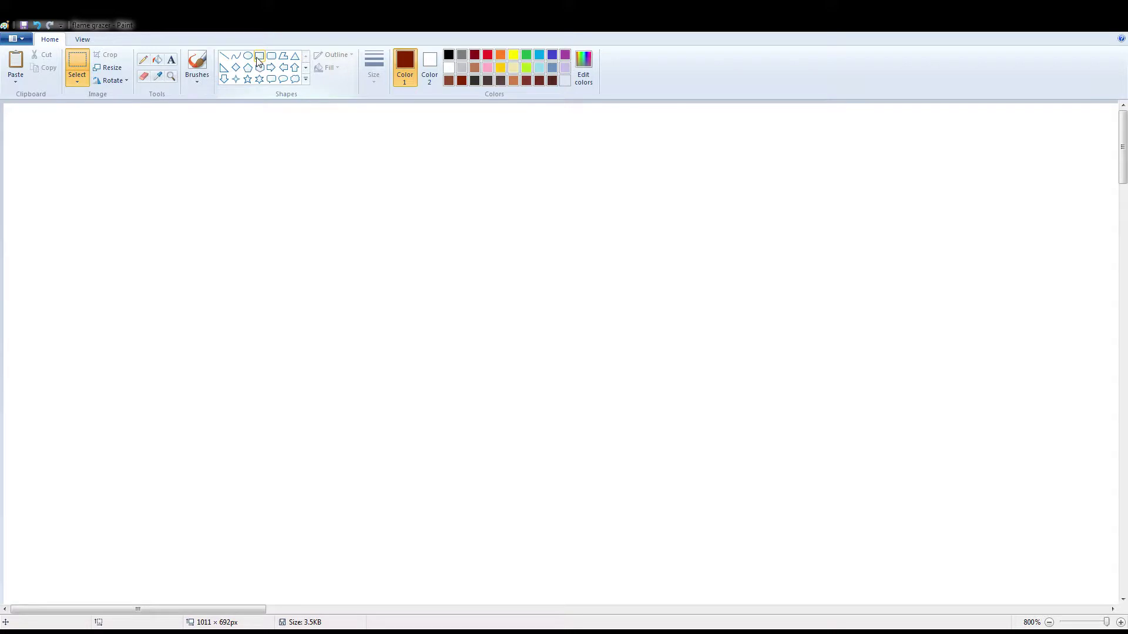
pyautogui.click(223, 56)
pyautogui.moveTo(137, 567)
pyautogui.mouseDown()
pyautogui.moveTo(372, 254)
pyautogui.moveTo(284, 403)
pyautogui.moveTo(311, 307)
pyautogui.moveTo(347, 294)
pyautogui.moveTo(344, 311)
pyautogui.mouseUp()
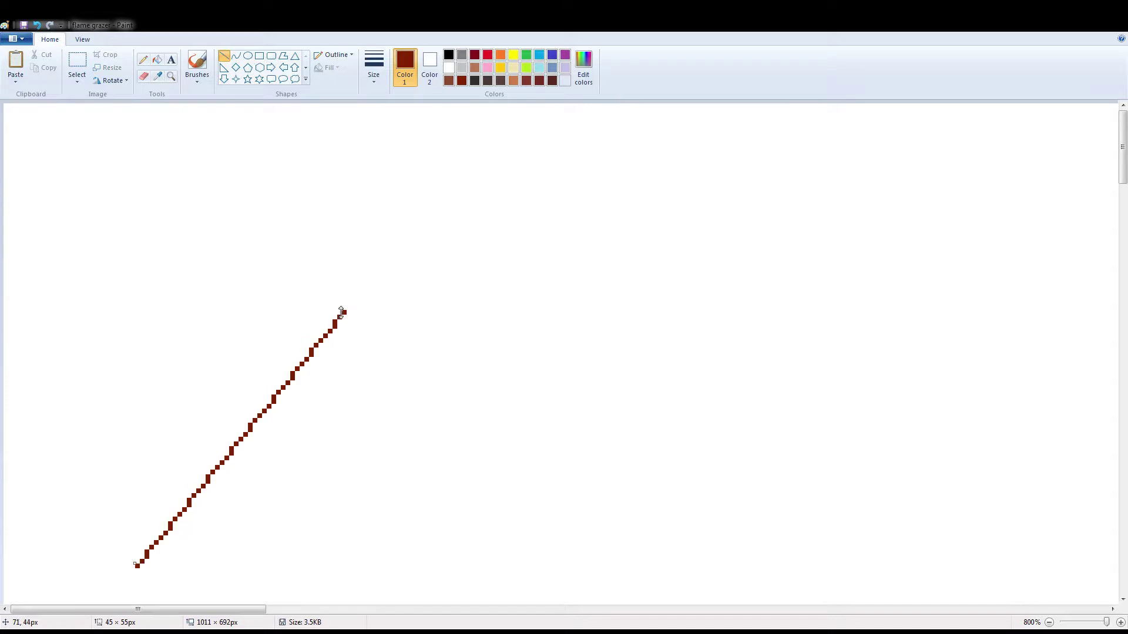
pyautogui.click(28, 26)
pyautogui.click(36, 26)
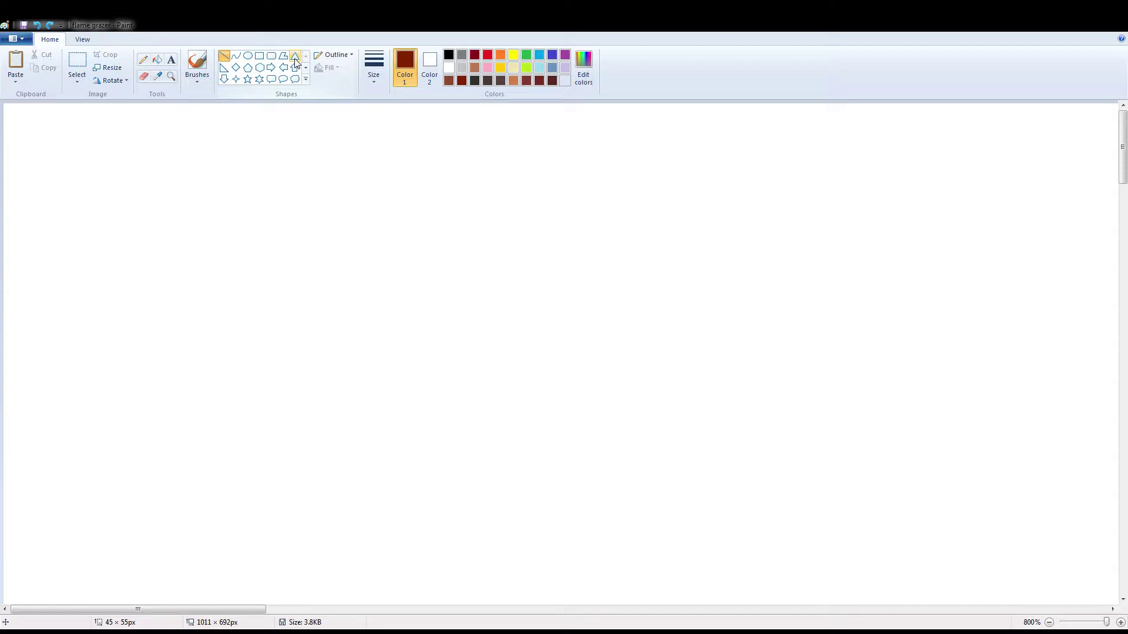
# - Draw a dark red right triangle about 14 × 16 px and flip it vertically and horizontally so its right angle points up and right
pyautogui.click(223, 67)
pyautogui.moveTo(267, 265); pyautogui.dragTo(404, 320)
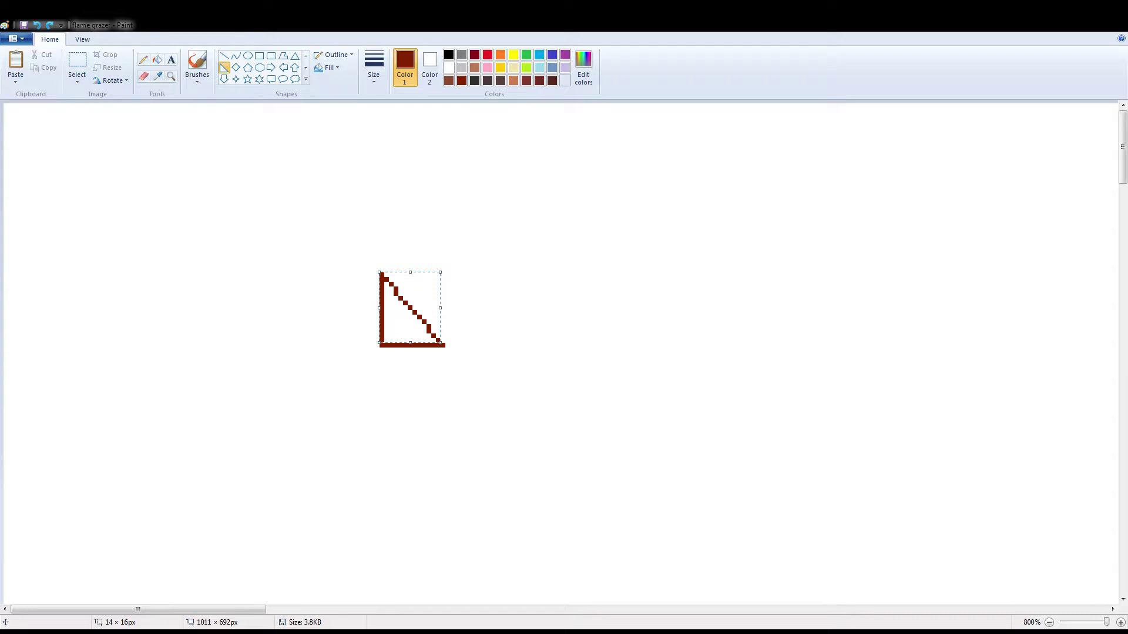
pyautogui.click(123, 133)
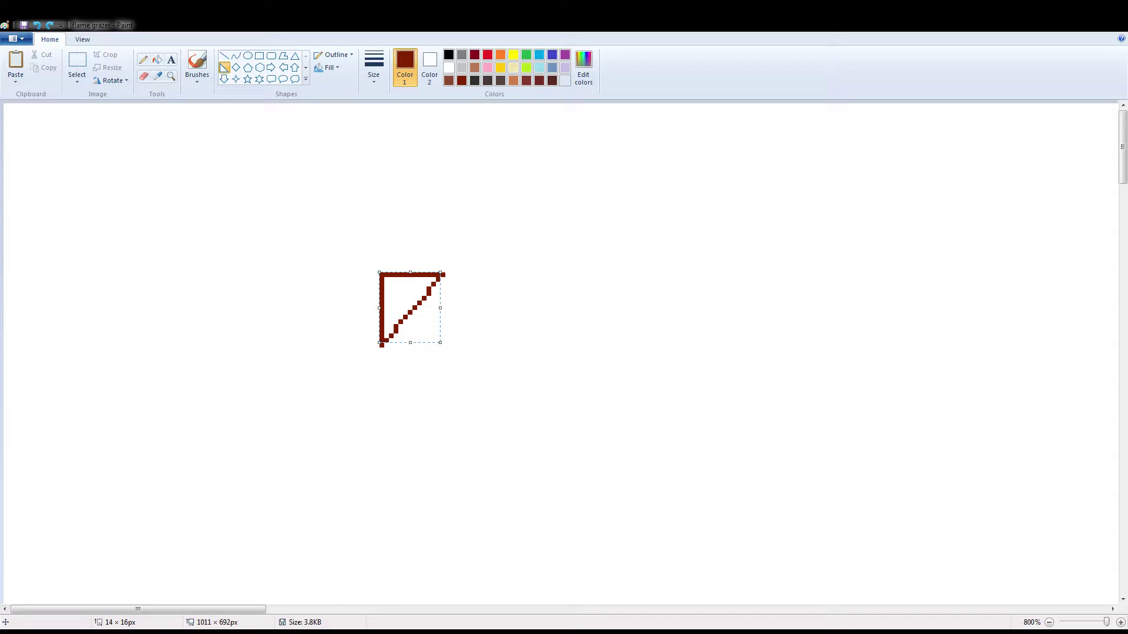
pyautogui.click(123, 146)
pyautogui.moveTo(429, 304)
pyautogui.mouseDown()
pyautogui.moveTo(466, 265)
pyautogui.moveTo(444, 305)
pyautogui.moveTo(421, 305)
pyautogui.mouseUp()
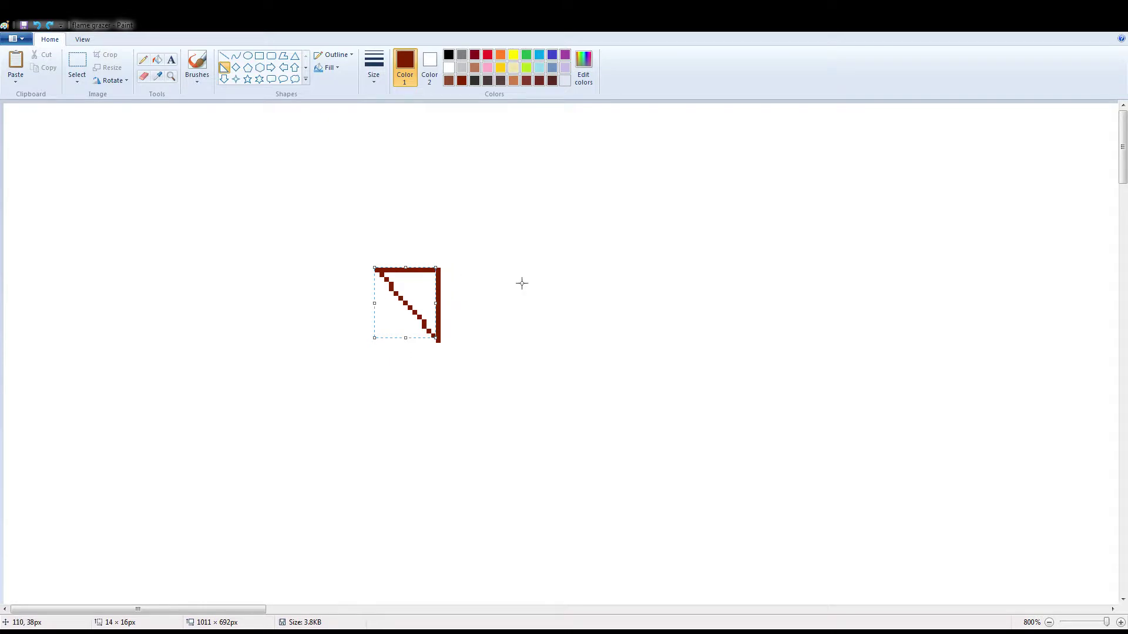
pyautogui.click(521, 282)
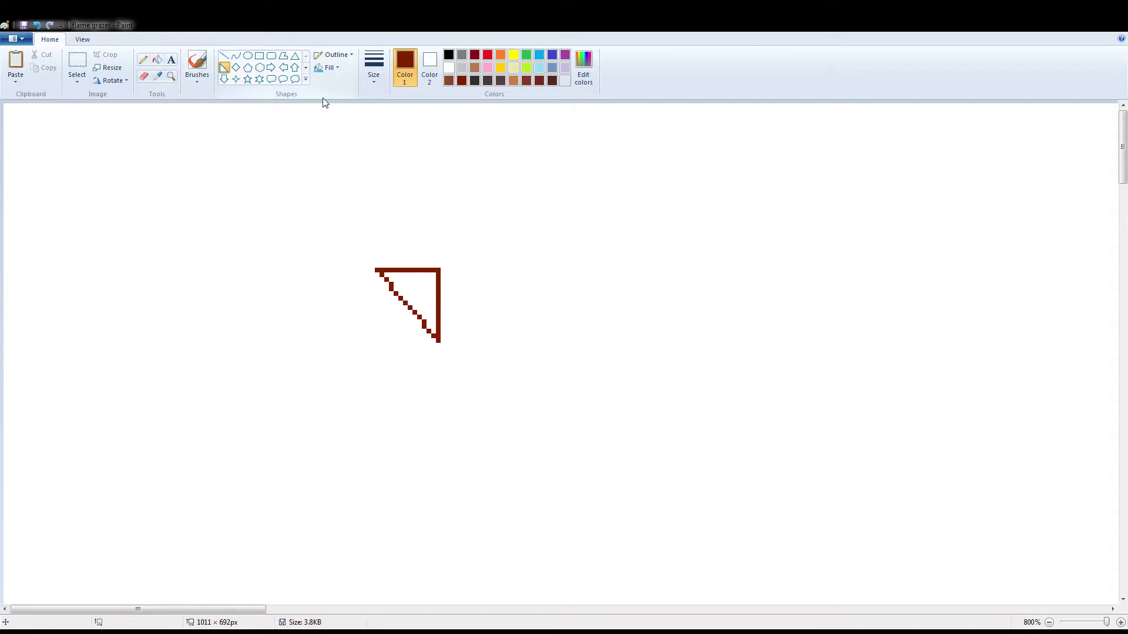
# - Draw two parallel dark brown diagonal lines, about 44 × 50 px, from the triangle's slanted side down-left to outline the shaft
pyautogui.click(452, 81)
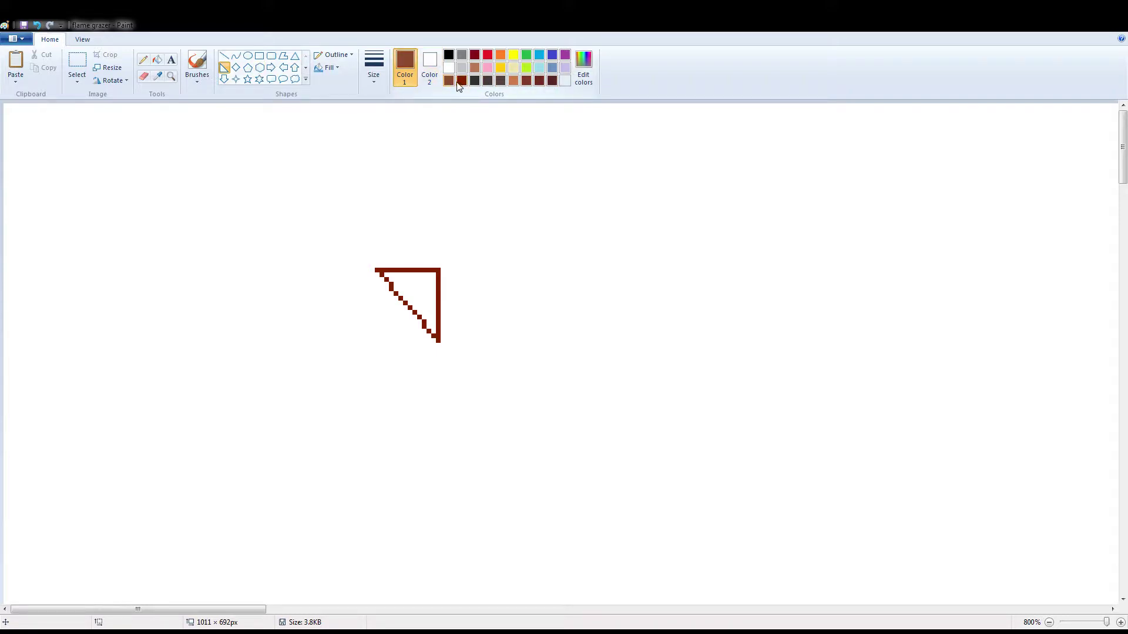
pyautogui.click(227, 56)
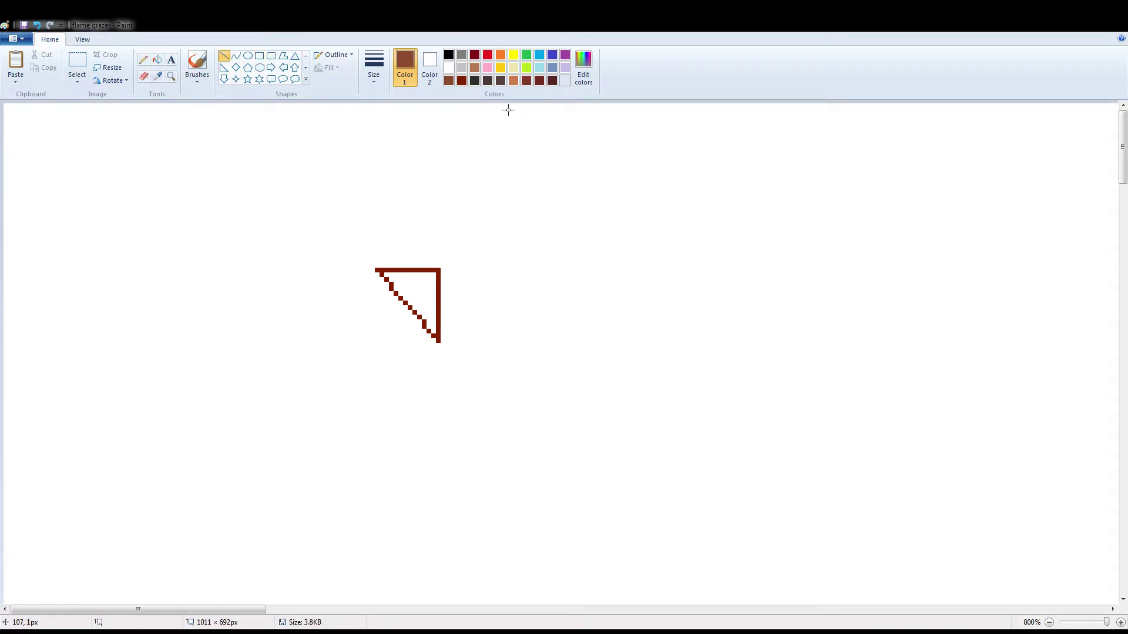
pyautogui.click(555, 81)
pyautogui.moveTo(393, 294); pyautogui.dragTo(194, 539)
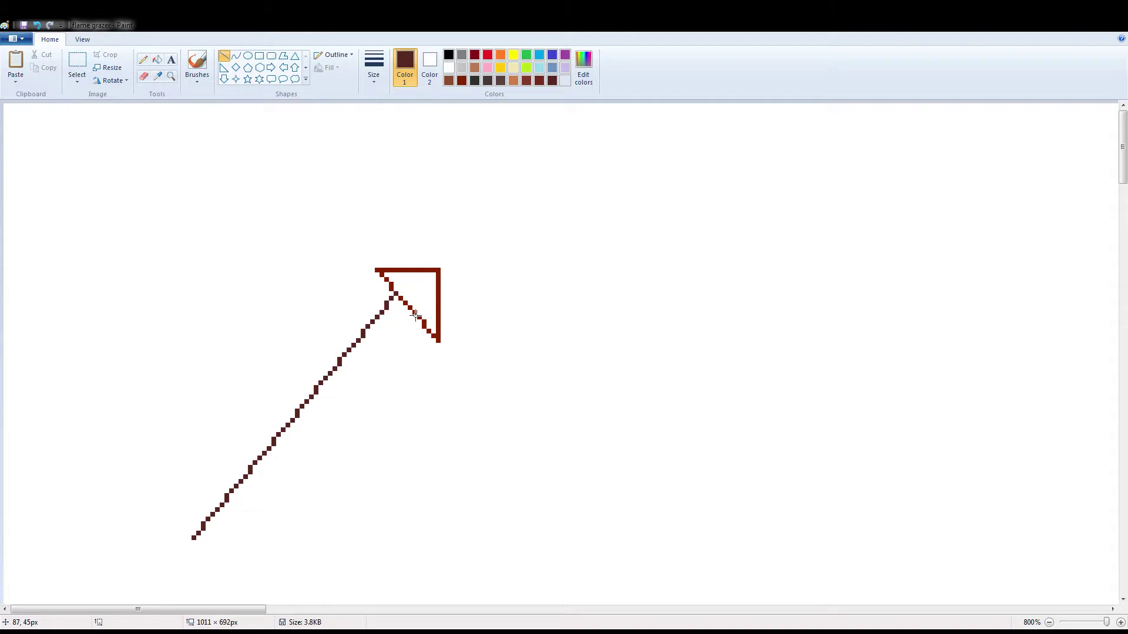
pyautogui.moveTo(415, 315); pyautogui.dragTo(212, 548)
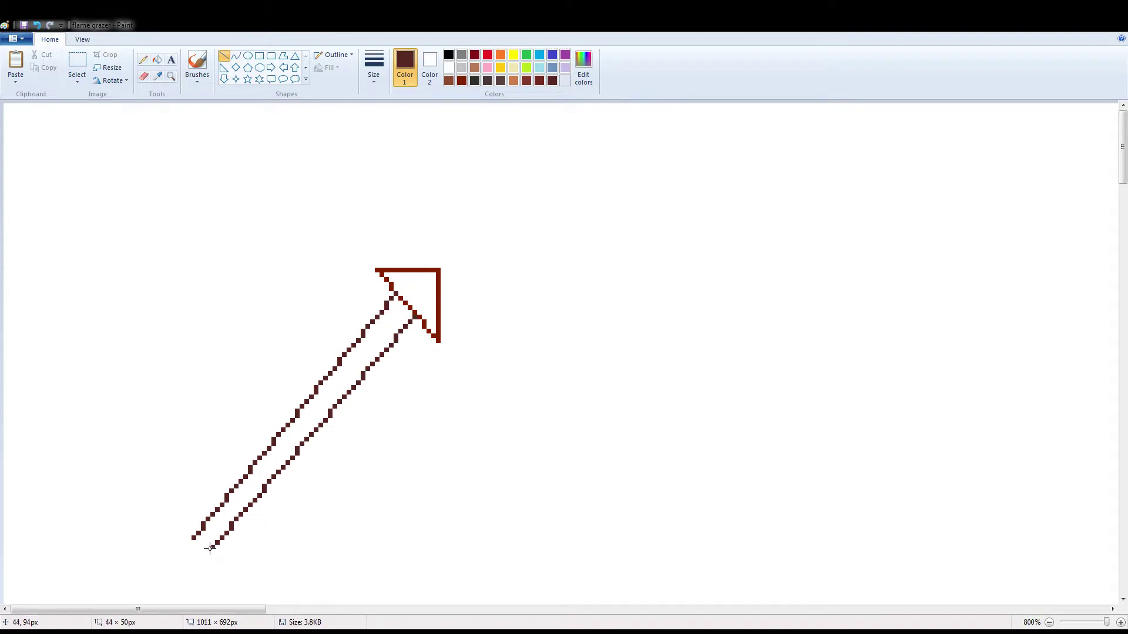
pyautogui.click(592, 488)
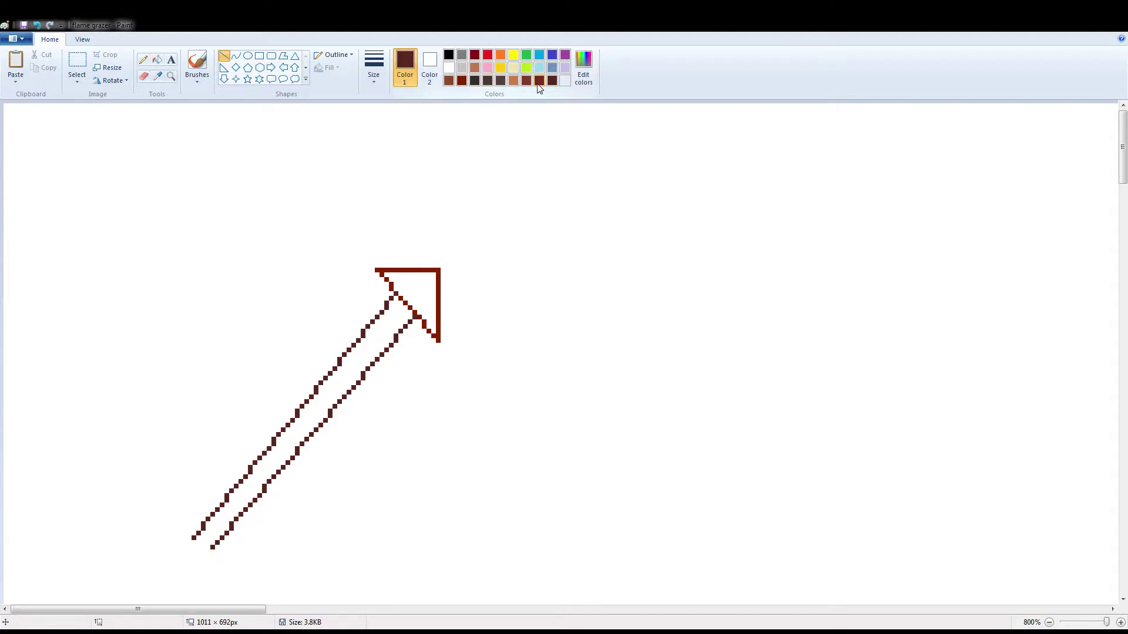
# - Add a dark red line along the inner side of each shaft outline, undoing any misdrawn stroke
pyautogui.click(463, 80)
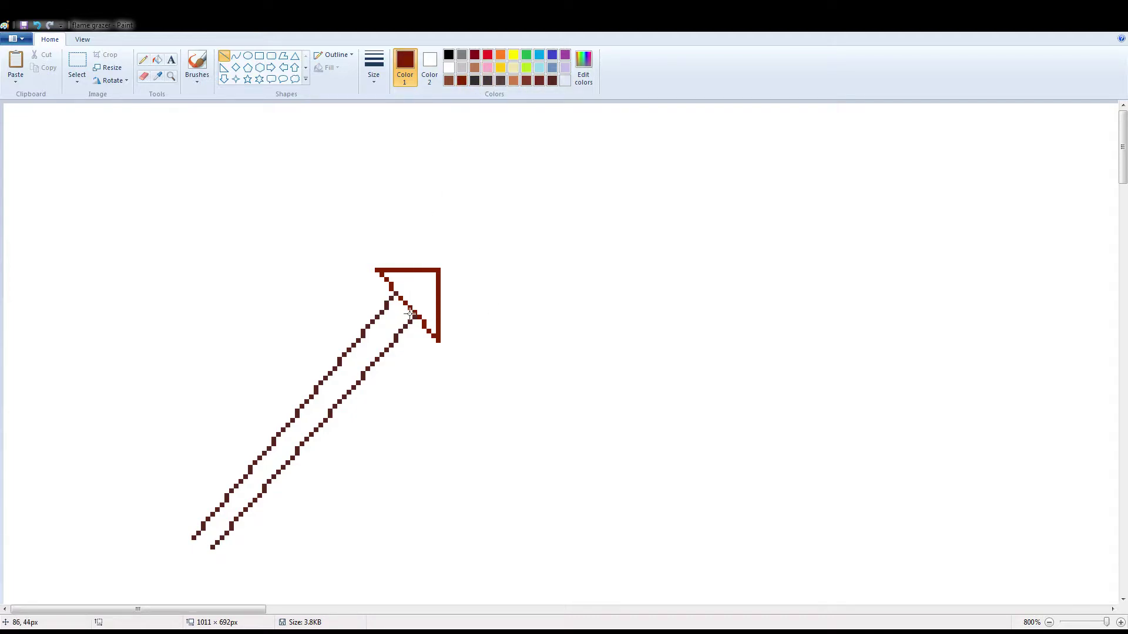
pyautogui.moveTo(413, 312)
pyautogui.mouseDown()
pyautogui.moveTo(329, 379)
pyautogui.moveTo(207, 541)
pyautogui.mouseUp()
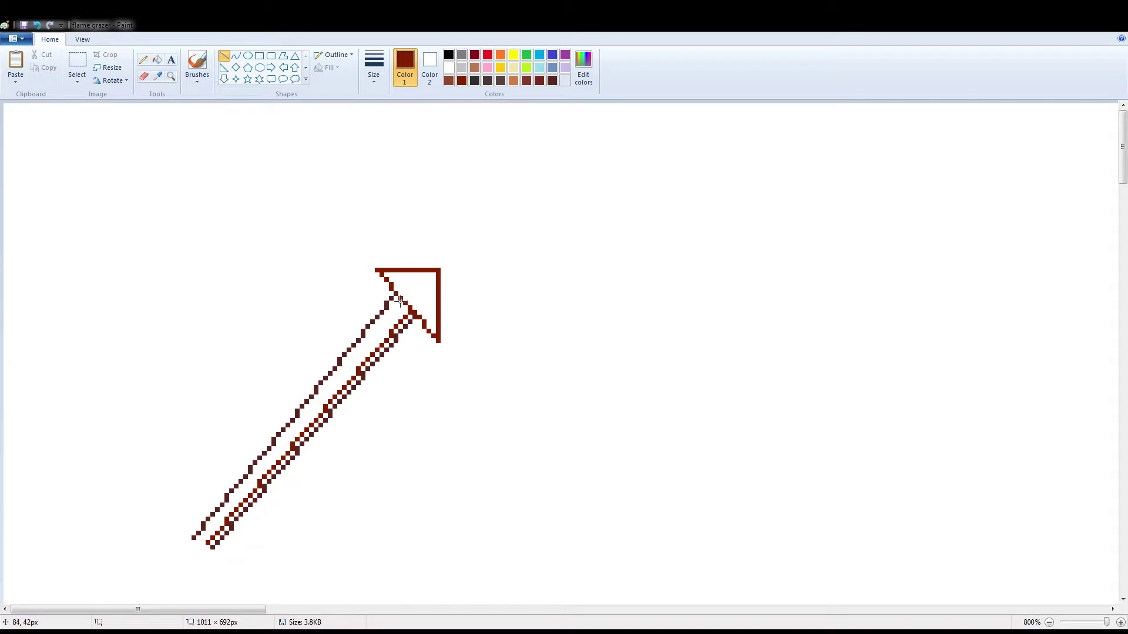
pyautogui.moveTo(400, 301); pyautogui.dragTo(667, 453)
pyautogui.click(36, 24)
pyautogui.moveTo(397, 301)
pyautogui.mouseDown()
pyautogui.moveTo(177, 569)
pyautogui.moveTo(196, 543)
pyautogui.mouseUp()
pyautogui.click(570, 420)
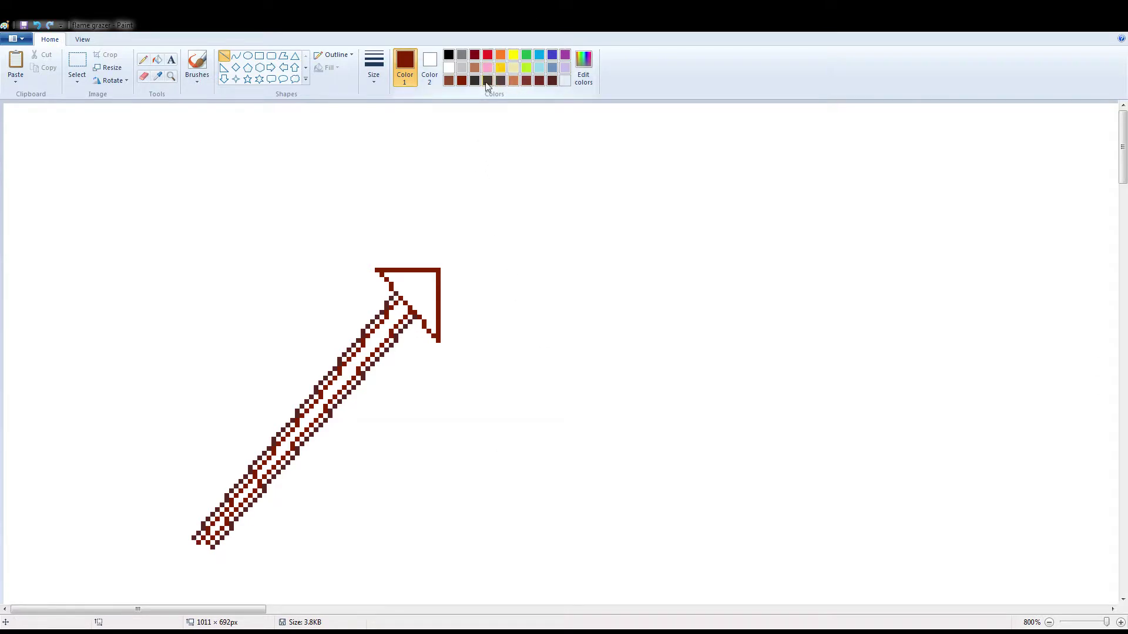
# - Draw medium brown lines along both shaft edges to fill the gaps between the dark brown and dark red lines
pyautogui.click(475, 68)
pyautogui.moveTo(396, 298); pyautogui.dragTo(194, 539)
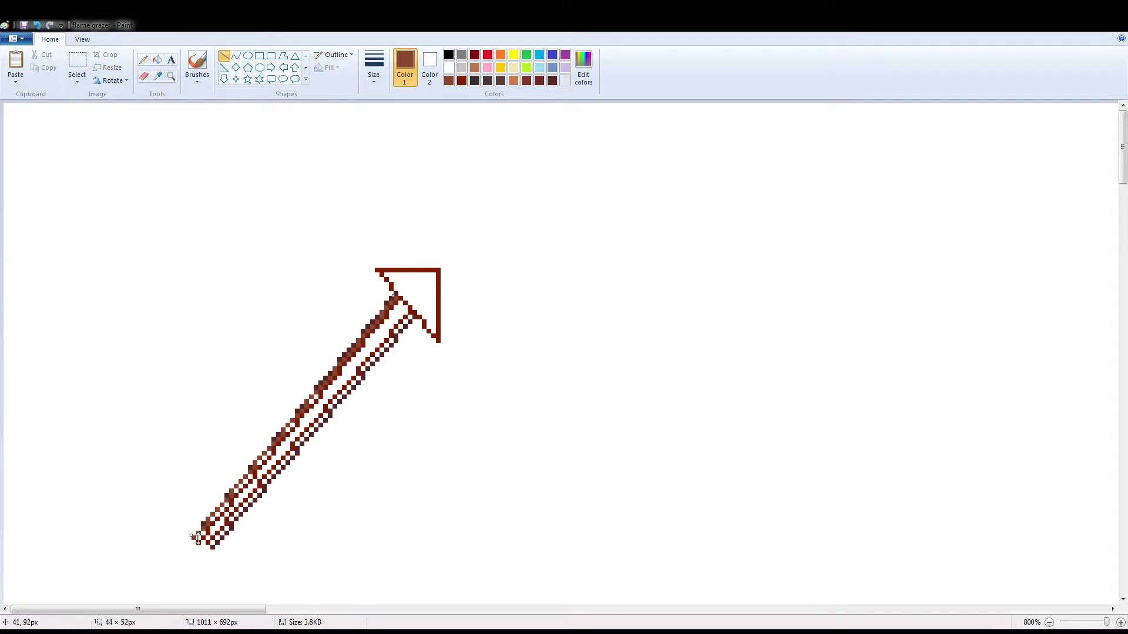
pyautogui.click(590, 491)
pyautogui.moveTo(415, 318); pyautogui.dragTo(214, 545)
pyautogui.click(488, 465)
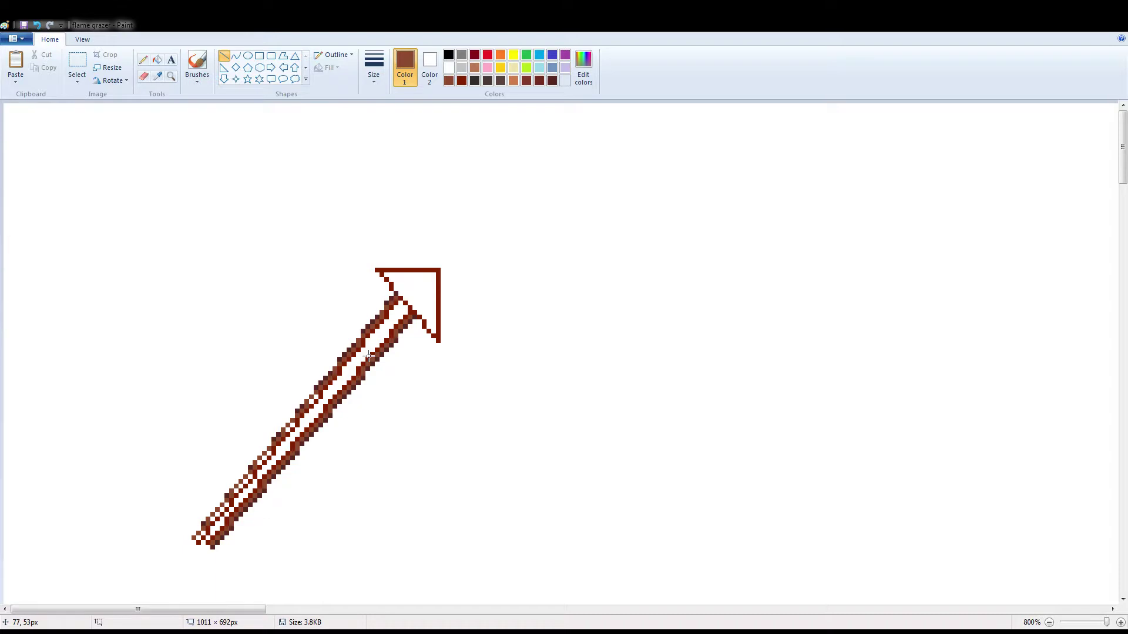
pyautogui.moveTo(316, 395); pyautogui.dragTo(194, 538)
pyautogui.click(509, 461)
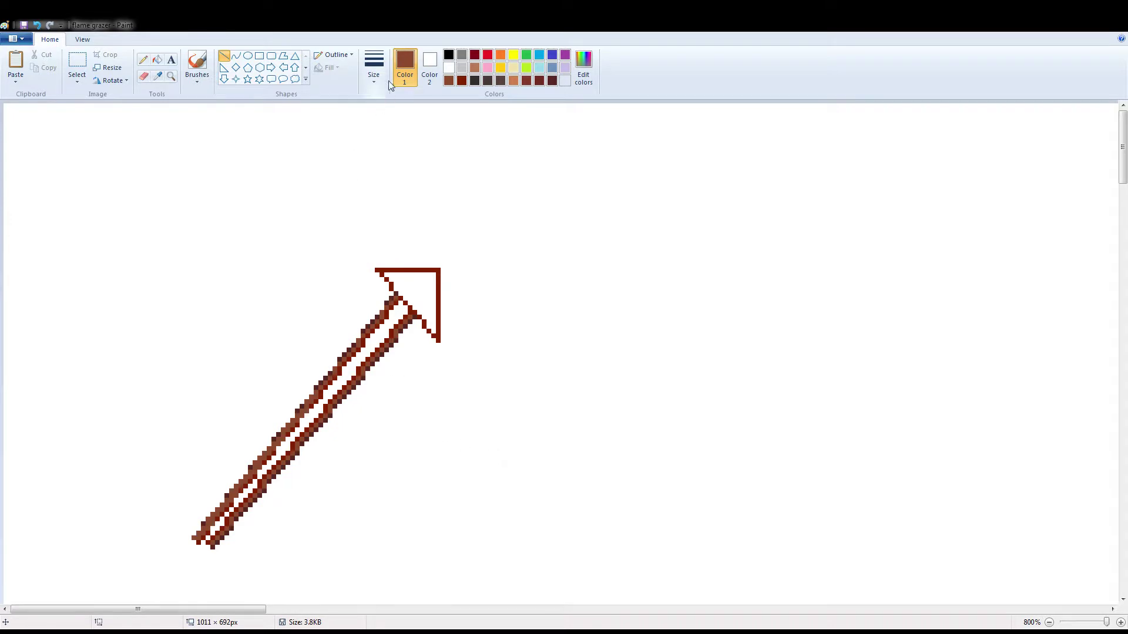
# - Fill the shaft's interior with dark red diagonal lines running from the triangle toward the lower end
pyautogui.click(462, 80)
pyautogui.moveTo(401, 303); pyautogui.dragTo(206, 537)
pyautogui.click(607, 368)
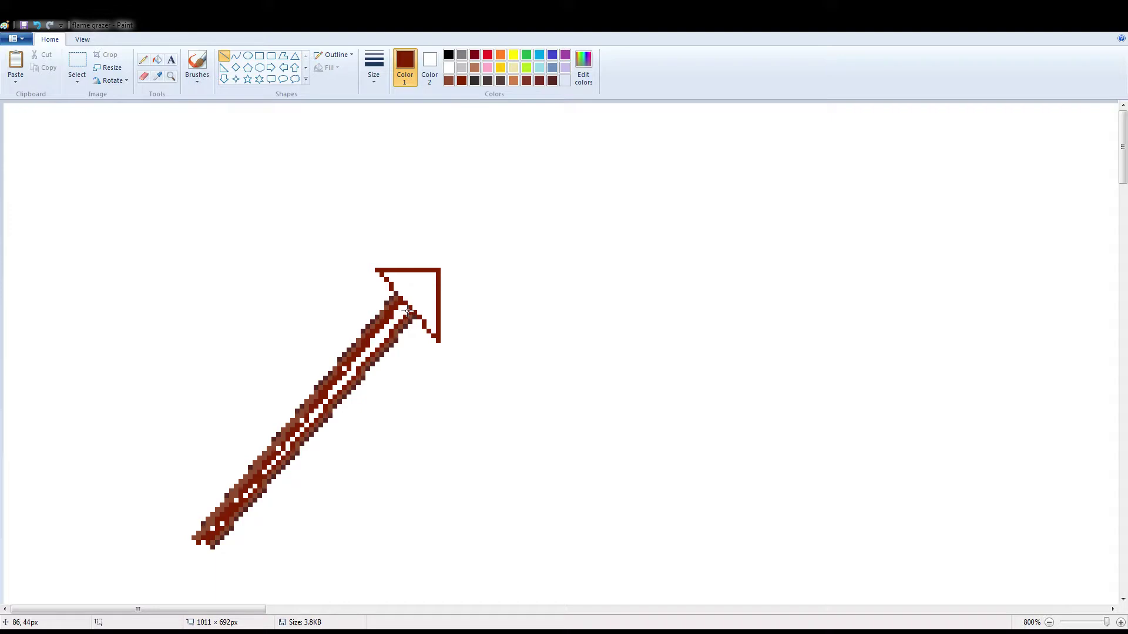
pyautogui.moveTo(409, 311); pyautogui.dragTo(228, 518)
pyautogui.click(496, 425)
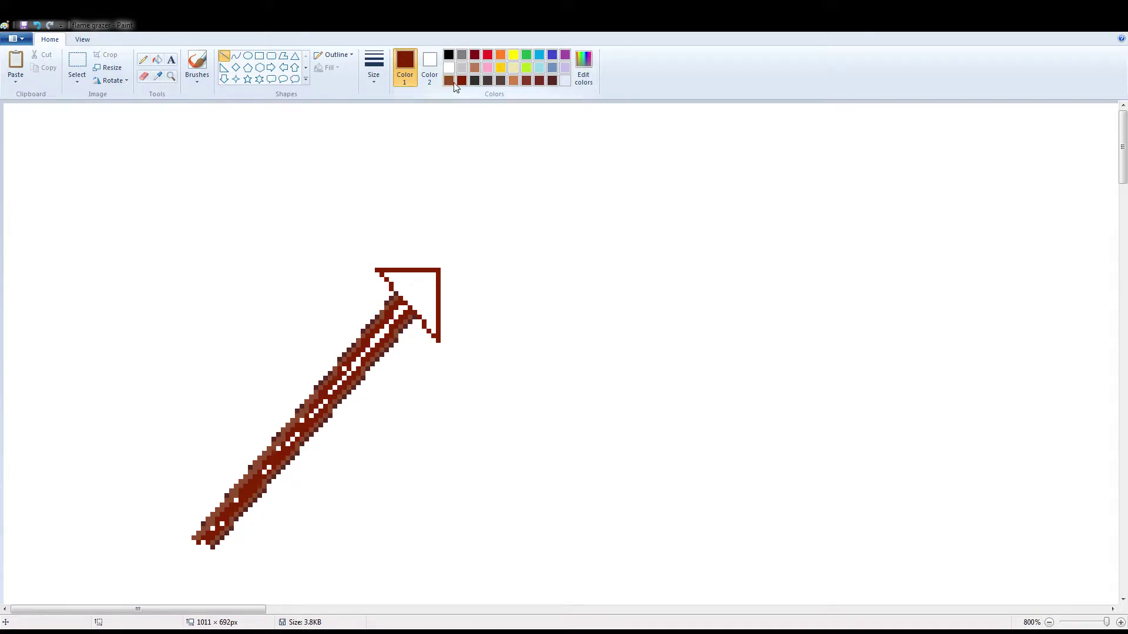
pyautogui.moveTo(407, 307); pyautogui.dragTo(250, 485)
pyautogui.click(506, 435)
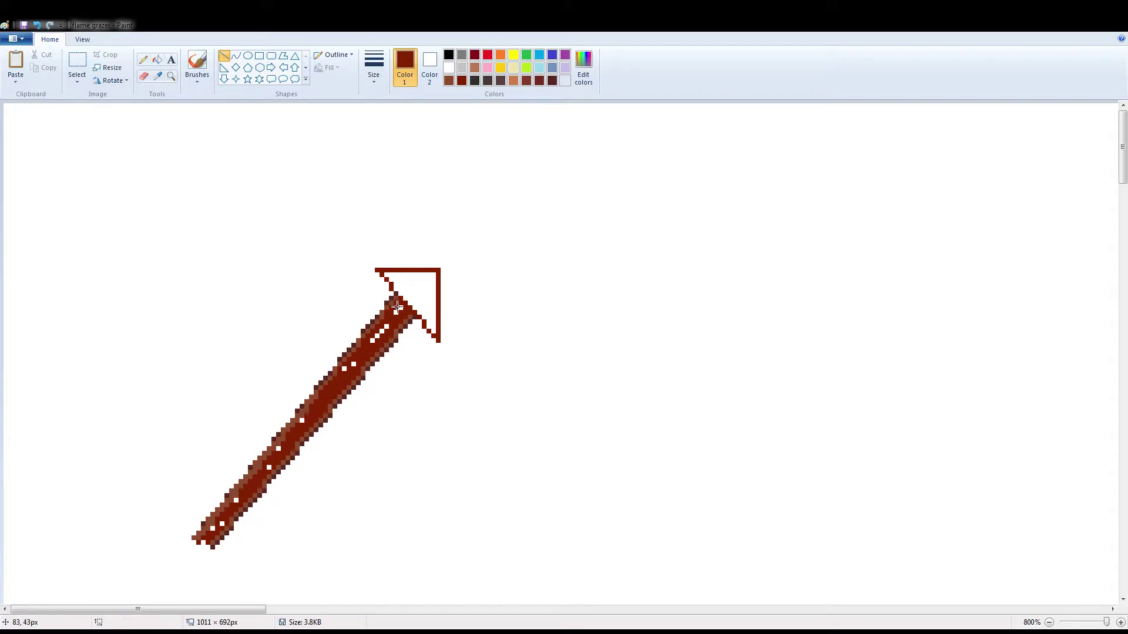
pyautogui.moveTo(399, 306); pyautogui.dragTo(214, 533)
pyautogui.click(722, 460)
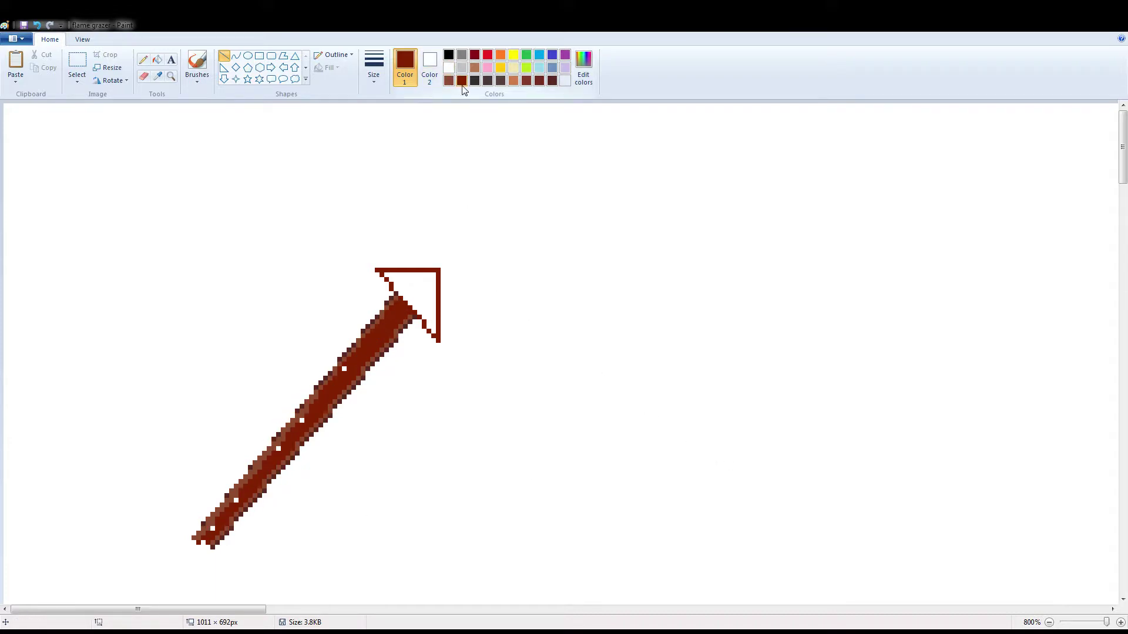
pyautogui.click(450, 82)
pyautogui.moveTo(347, 363); pyautogui.dragTo(208, 532)
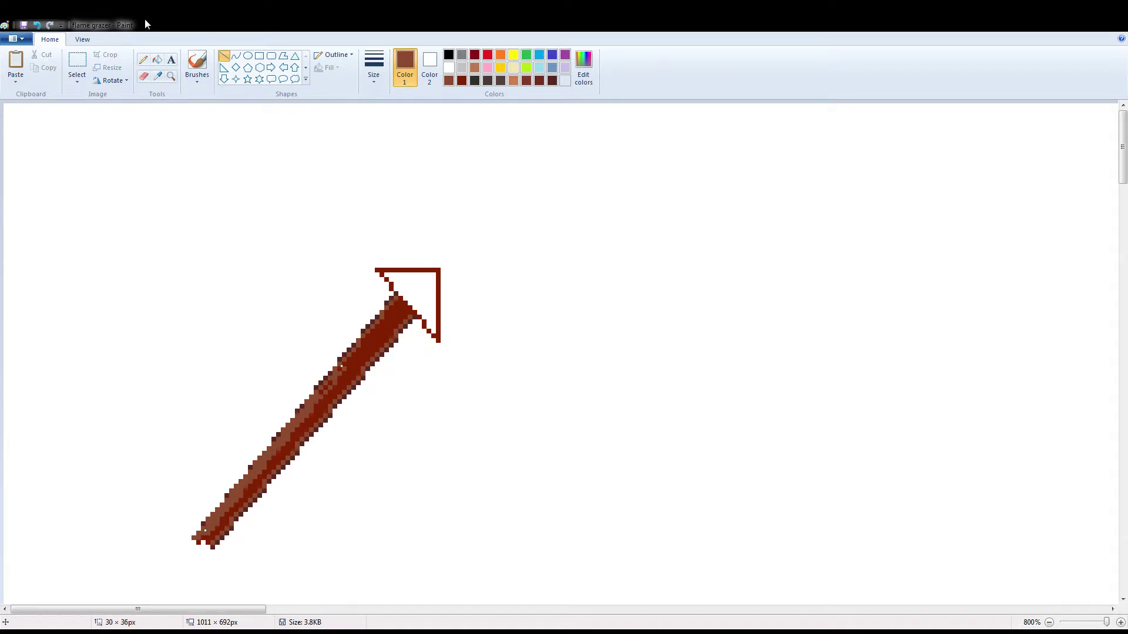
pyautogui.click(34, 26)
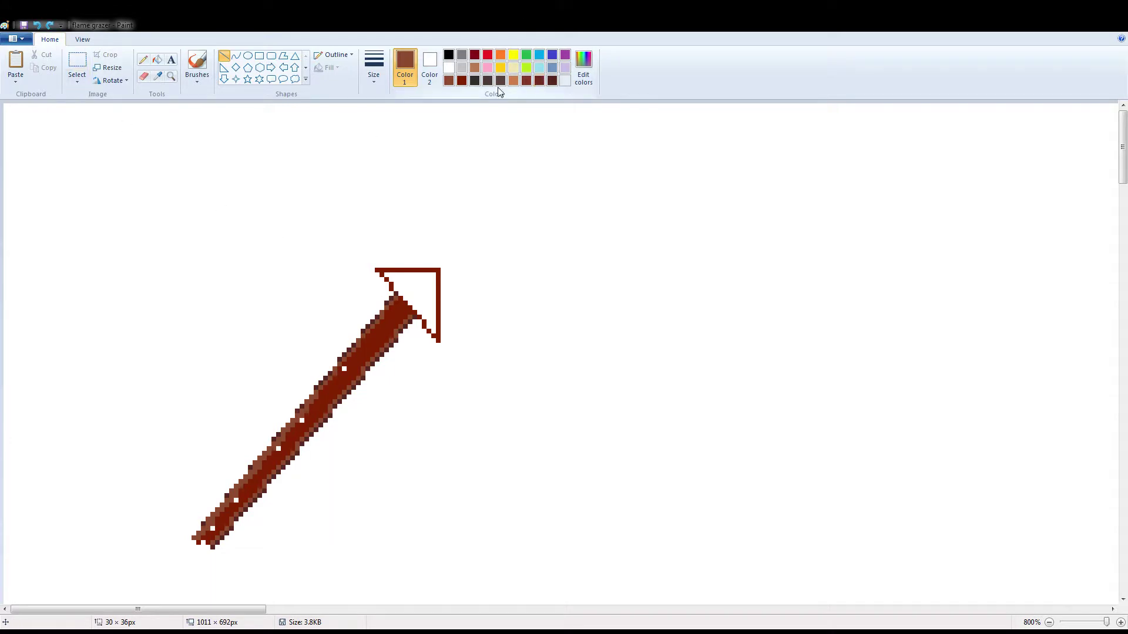
# - Cover the remaining white pixels inside the shaft with dark red lines
pyautogui.click(461, 81)
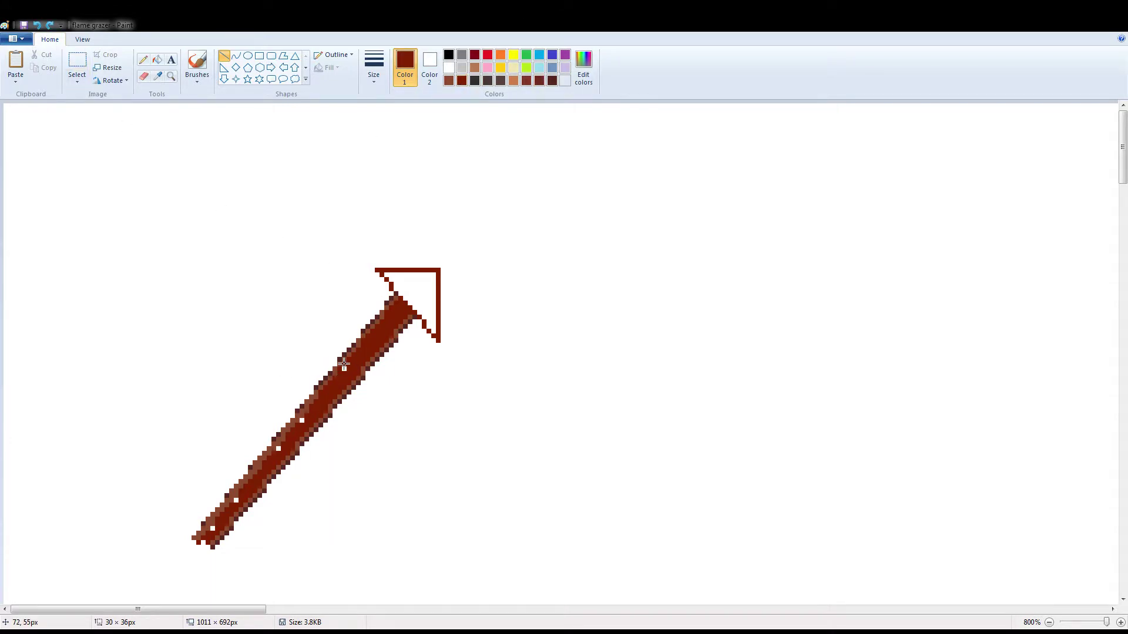
pyautogui.moveTo(338, 370); pyautogui.dragTo(212, 527)
pyautogui.click(458, 474)
pyautogui.moveTo(236, 498); pyautogui.dragTo(208, 533)
pyautogui.click(359, 521)
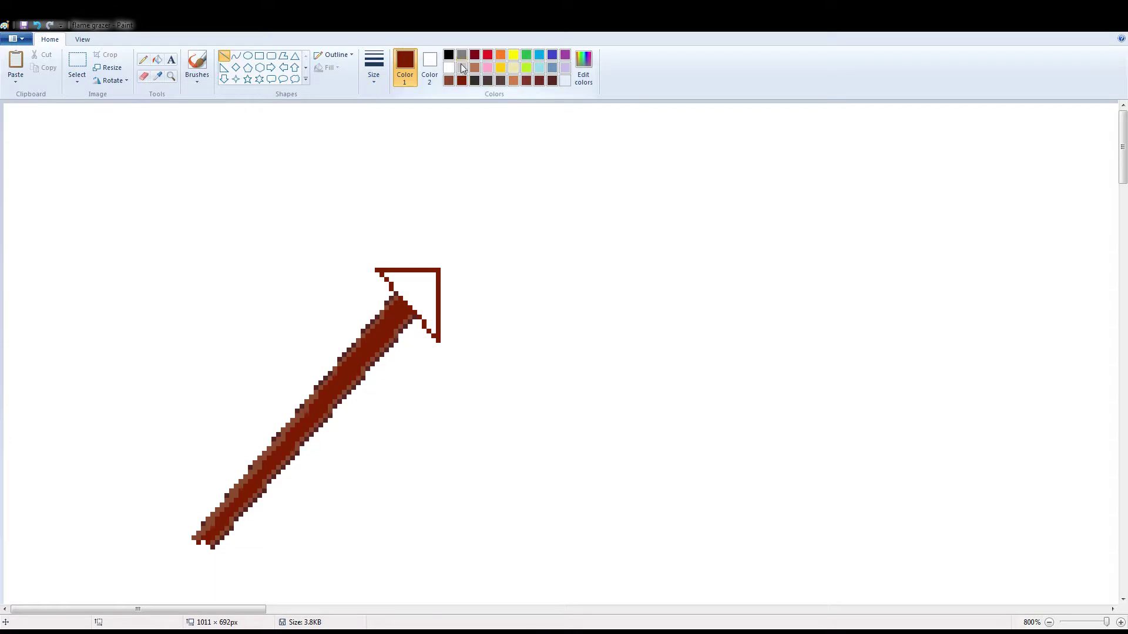
# - Sample the dark brown outline colour and use it to outline the shaft's upper edge and close its lower end
pyautogui.click(157, 77)
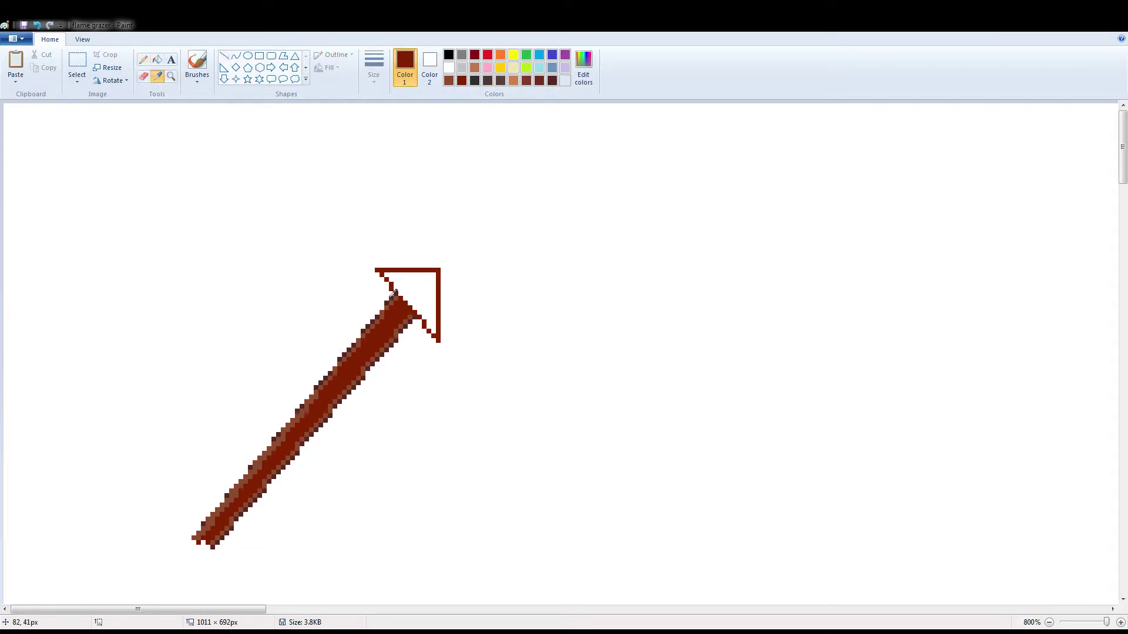
pyautogui.click(395, 293)
pyautogui.moveTo(390, 294)
pyautogui.mouseDown()
pyautogui.moveTo(273, 406)
pyautogui.moveTo(189, 536)
pyautogui.mouseUp()
pyautogui.click(240, 551)
pyautogui.click(488, 516)
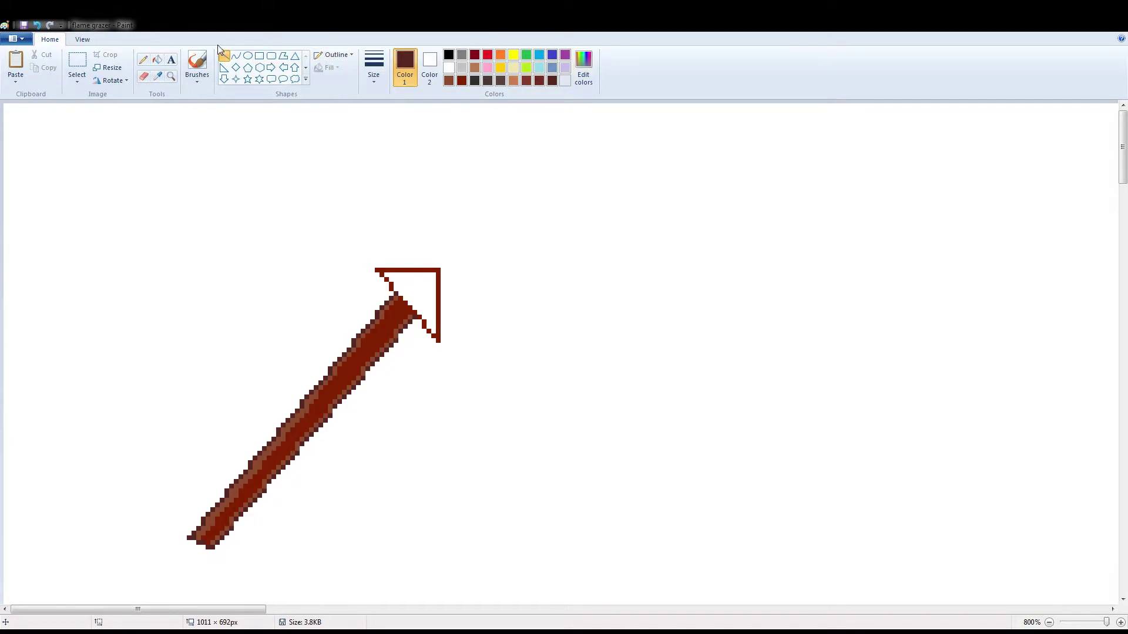
# - Trim the outermost pixels at the triangle's two tips and recolour its outline dark greyish brown with the Pencil, undoing stray strokes
pyautogui.click(143, 59)
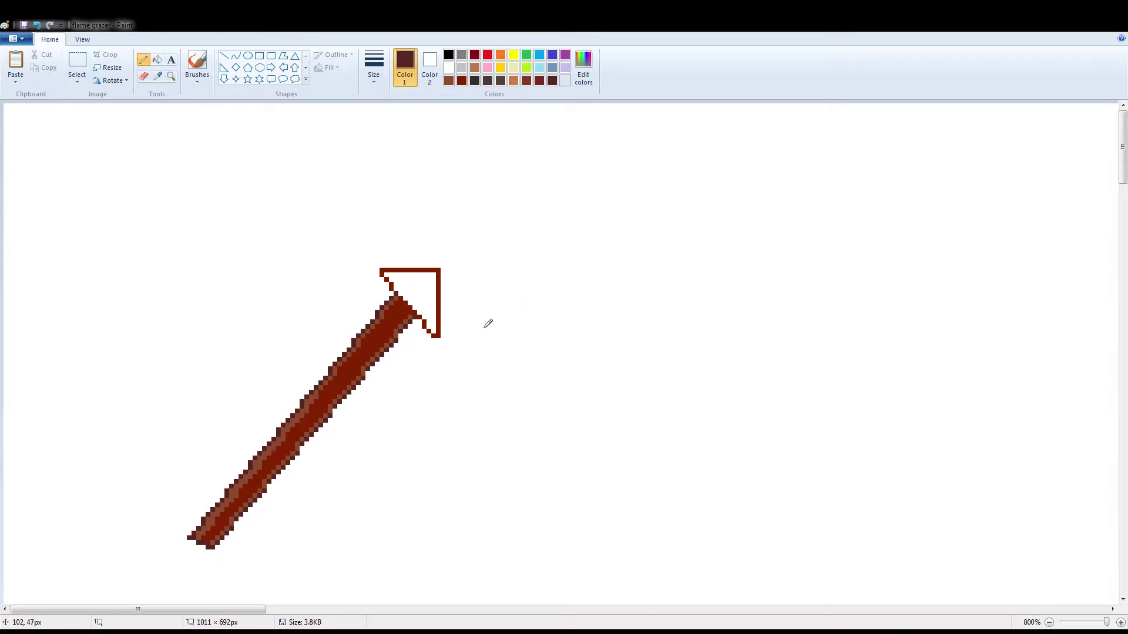
pyautogui.click(539, 80)
pyautogui.click(475, 80)
pyautogui.click(488, 80)
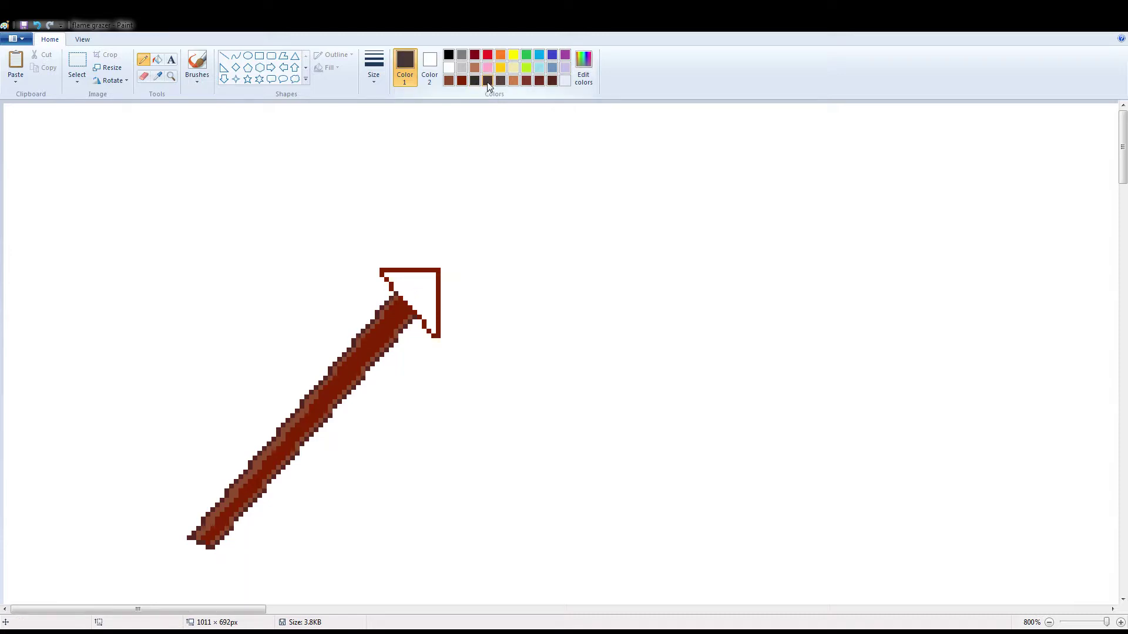
pyautogui.click(500, 81)
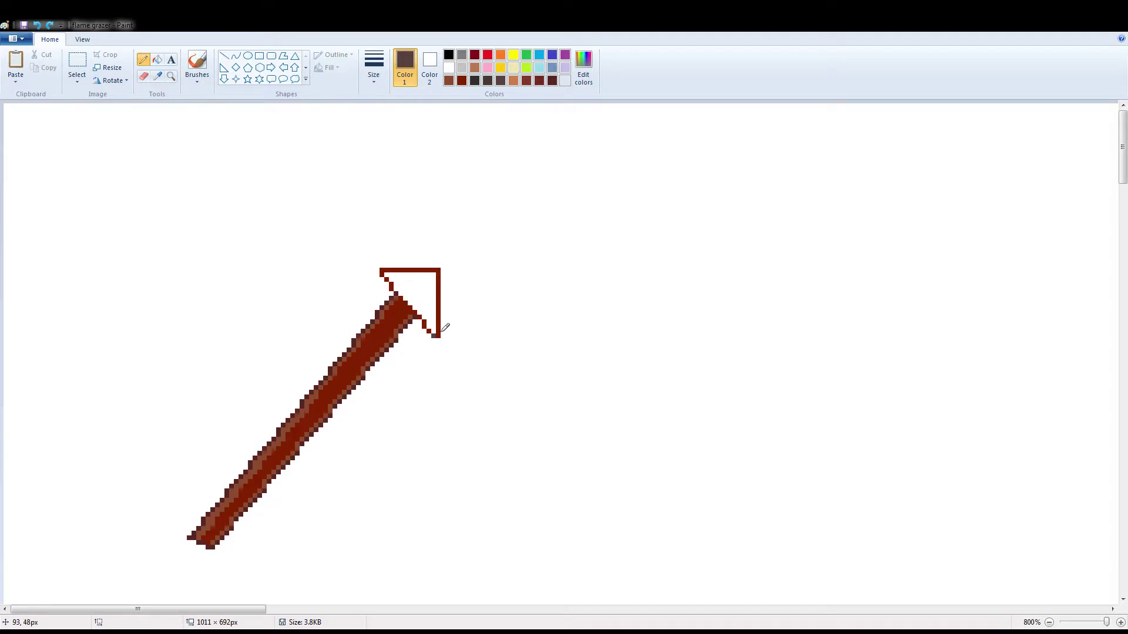
pyautogui.moveTo(439, 323)
pyautogui.mouseDown()
pyautogui.moveTo(445, 267)
pyautogui.moveTo(431, 262)
pyautogui.mouseUp()
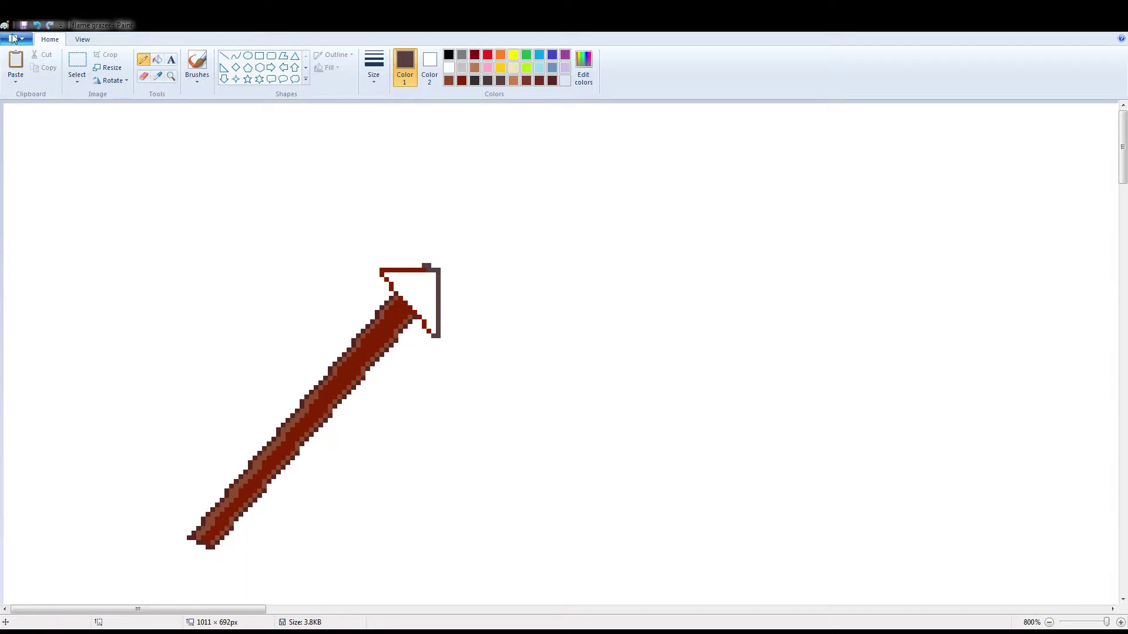
pyautogui.click(37, 24)
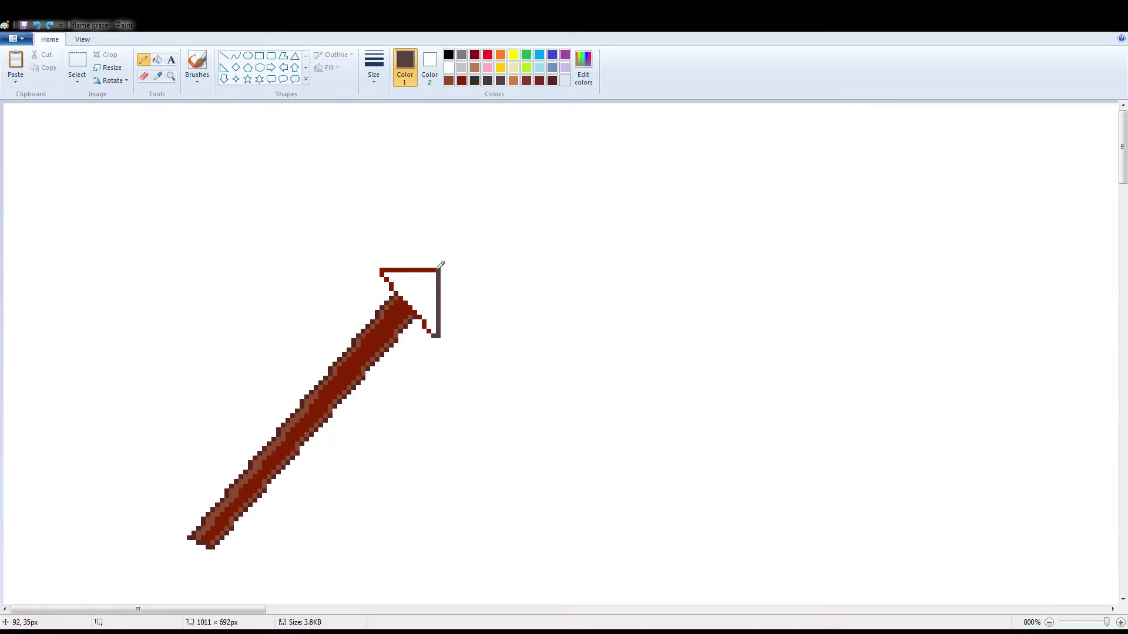
pyautogui.moveTo(432, 265); pyautogui.dragTo(399, 263)
pyautogui.moveTo(428, 323); pyautogui.dragTo(424, 329)
pyautogui.click(38, 26)
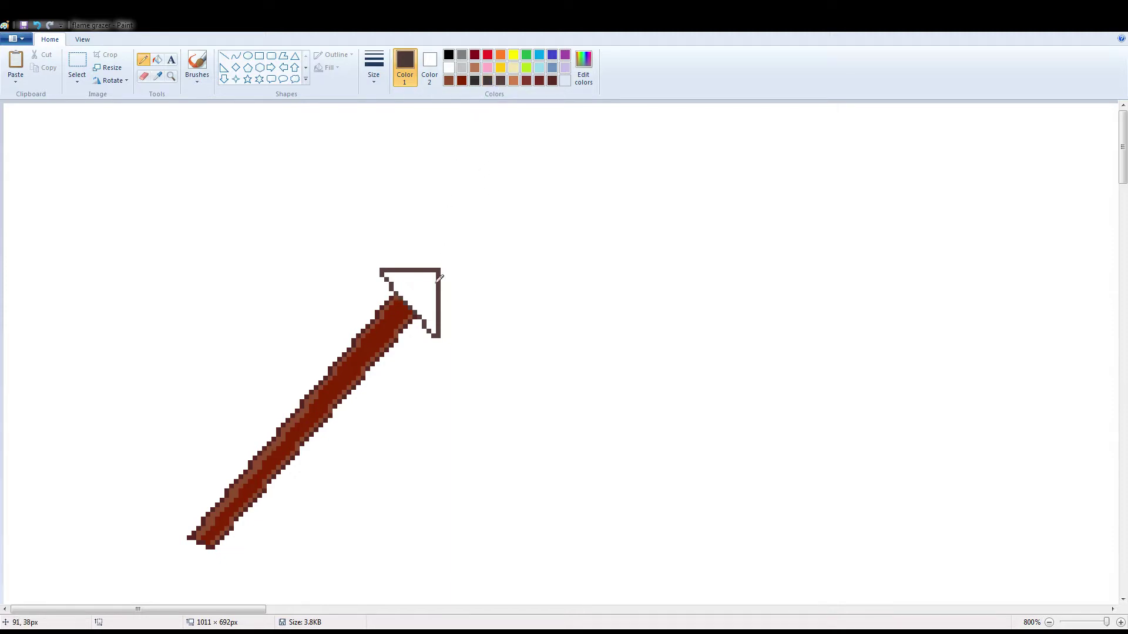
# - Shade the inside of the triangle's lower tip with dark greyish brown pixels and add a few dark grey ones above them
pyautogui.click(432, 321)
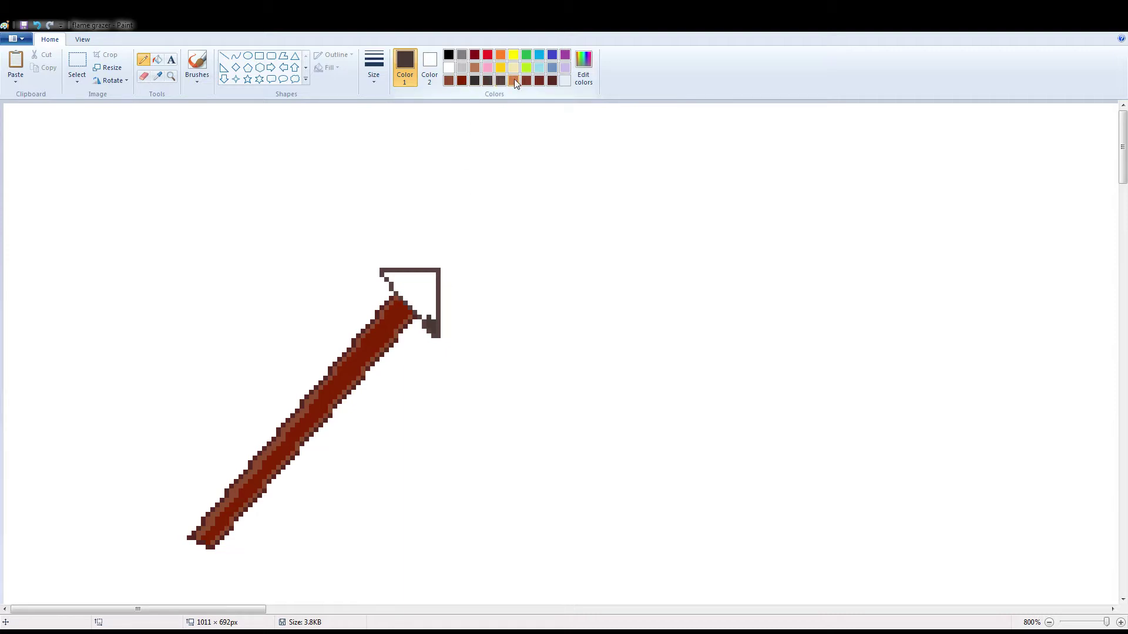
pyautogui.click(501, 80)
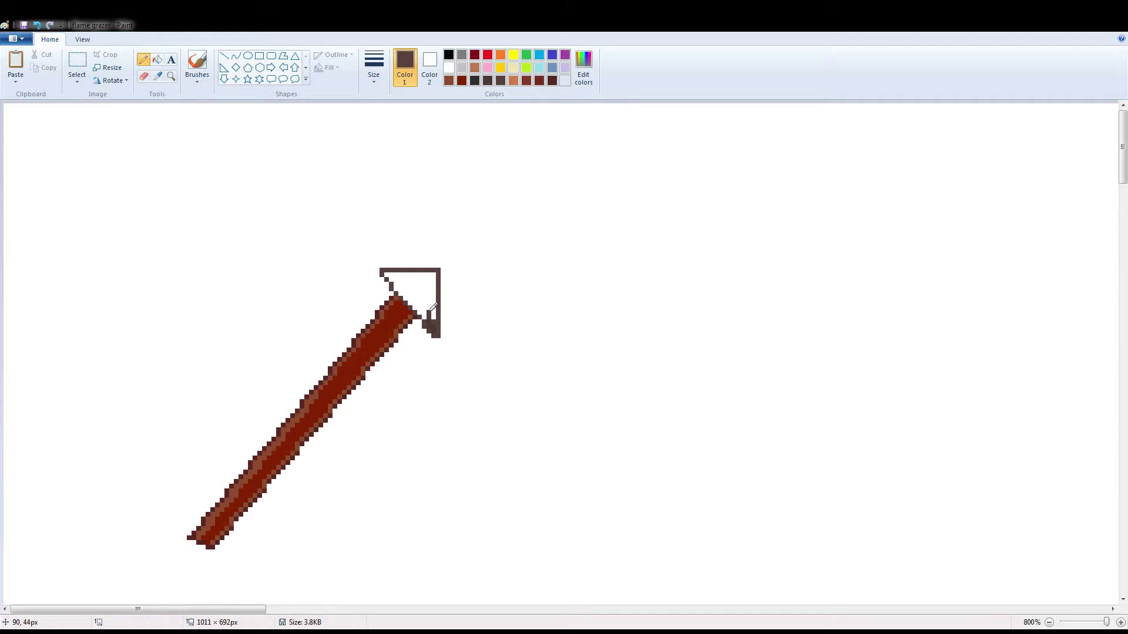
pyautogui.click(475, 81)
pyautogui.click(424, 303)
pyautogui.moveTo(431, 307); pyautogui.dragTo(432, 302)
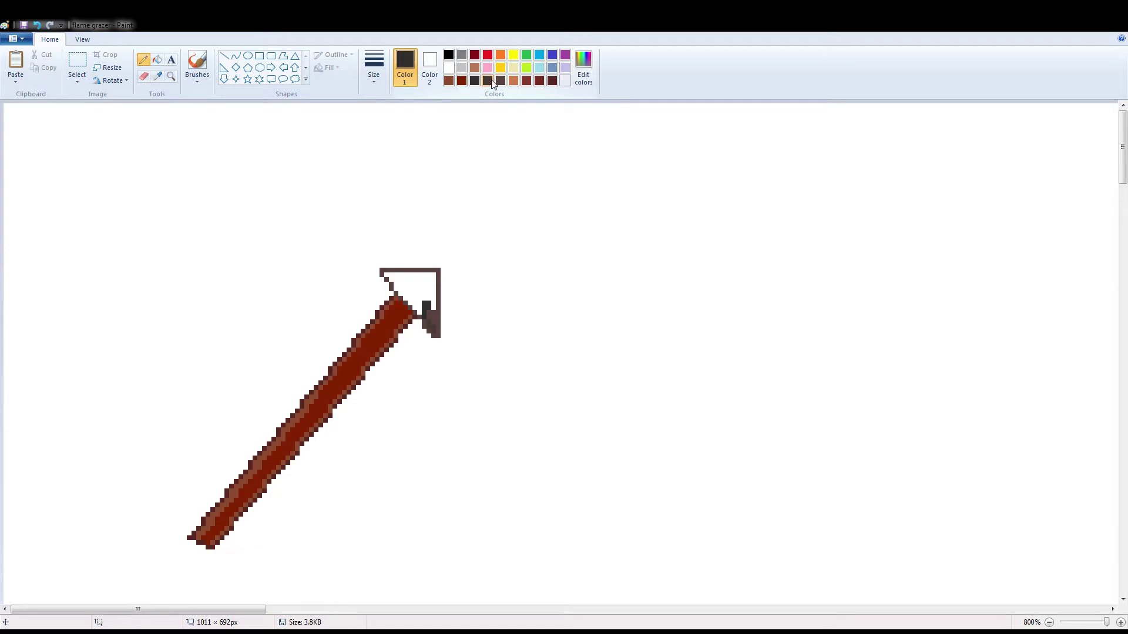
# - Define a lighter greyish brown custom colour and paint it over the dark grey pixels in the triangle
pyautogui.click(490, 81)
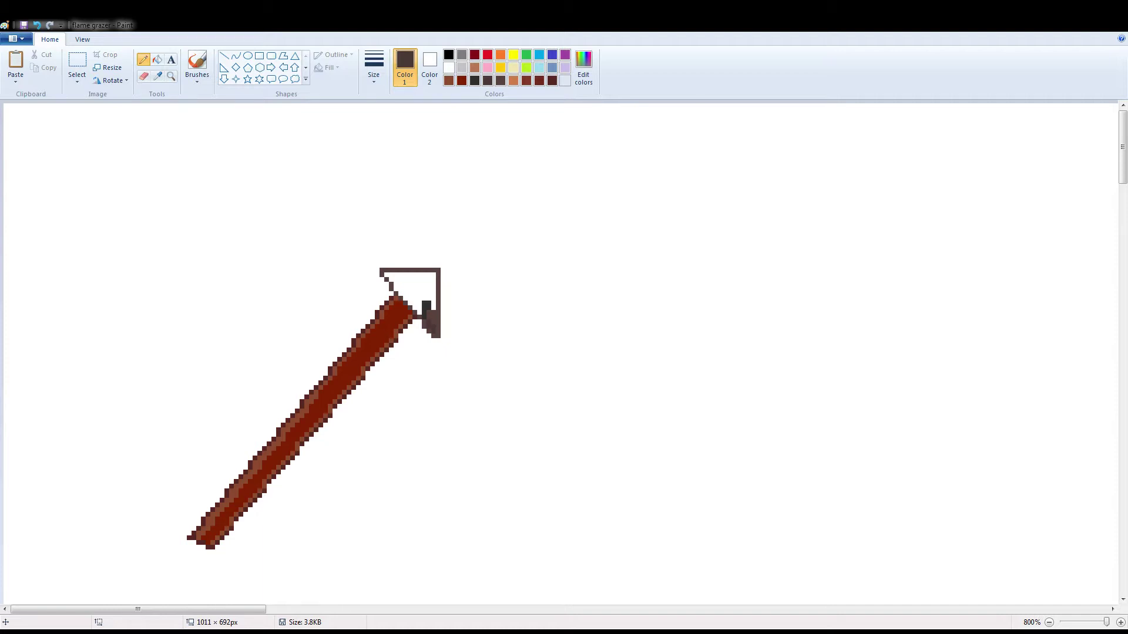
pyautogui.press('Return')
pyautogui.moveTo(424, 311); pyautogui.dragTo(424, 303)
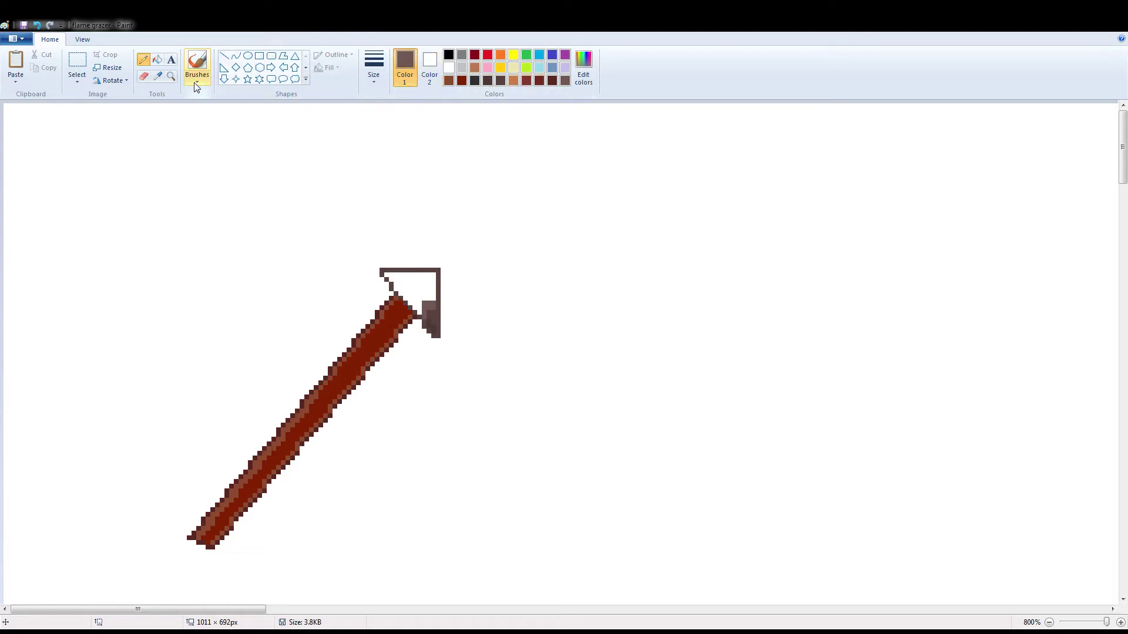
# - Sample dark greyish brown from the triangle and fill its middle and outer corner with it using the Pencil
pyautogui.click(158, 76)
pyautogui.click(435, 322)
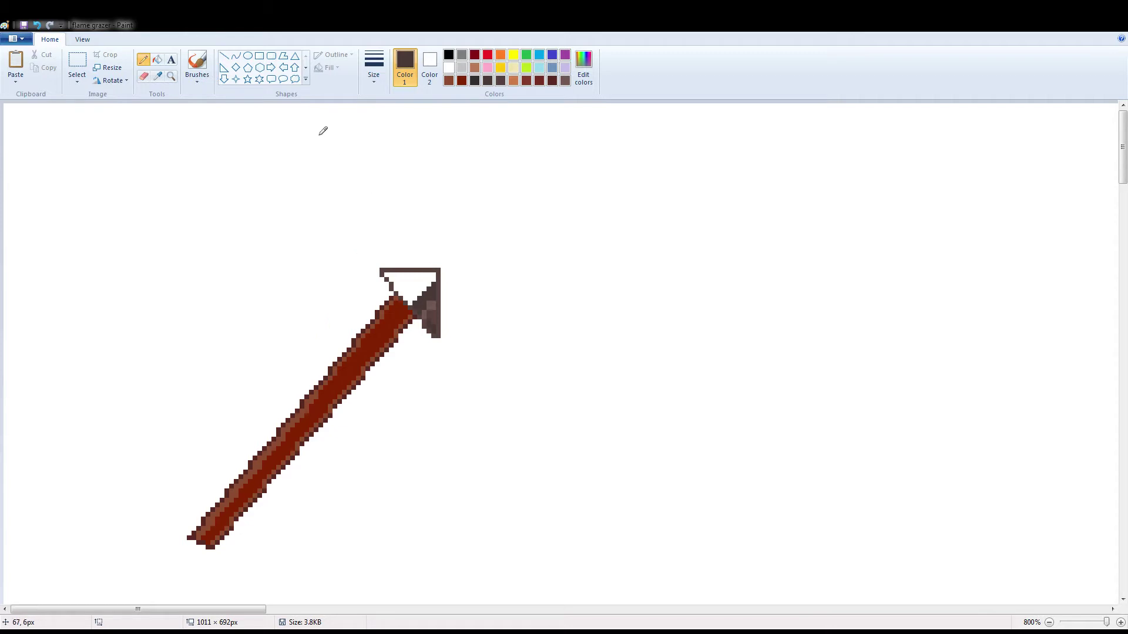
pyautogui.moveTo(417, 299); pyautogui.dragTo(434, 279)
pyautogui.moveTo(404, 298)
pyautogui.mouseDown()
pyautogui.moveTo(435, 273)
pyautogui.moveTo(407, 286)
pyautogui.mouseUp()
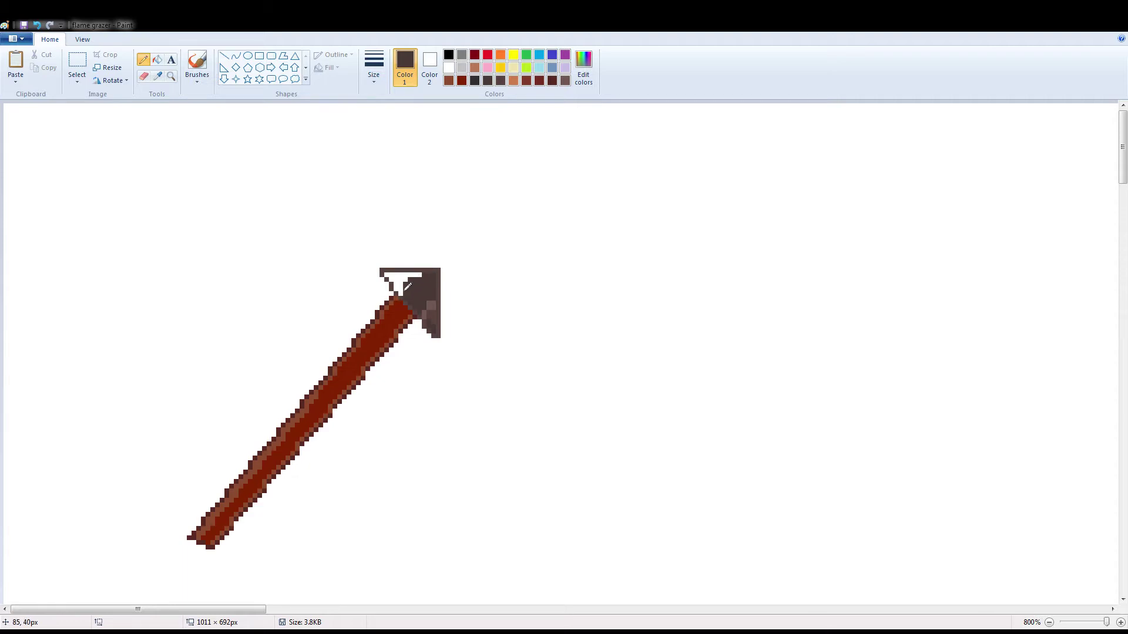
# - Sample greyish brown shades from the triangle and fill its remaining white area toward the upper tip
pyautogui.click(158, 76)
pyautogui.click(423, 314)
pyautogui.click(157, 76)
pyautogui.click(437, 310)
pyautogui.moveTo(406, 289); pyautogui.dragTo(421, 274)
pyautogui.moveTo(409, 273)
pyautogui.mouseDown()
pyautogui.moveTo(427, 272)
pyautogui.moveTo(388, 272)
pyautogui.mouseUp()
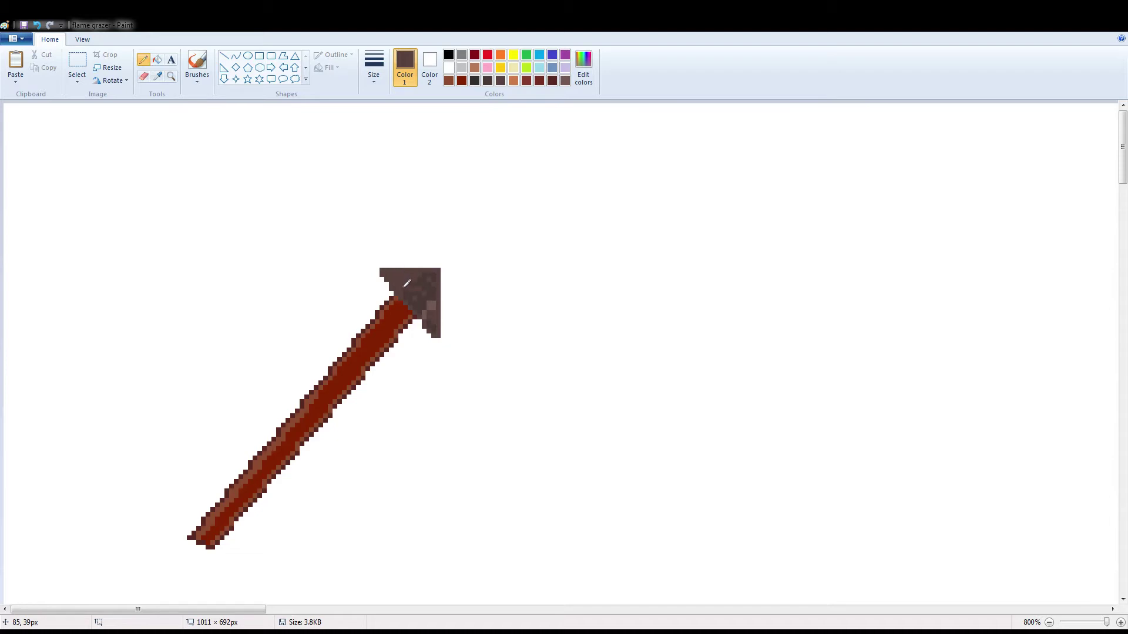
# - Sample a darker and a lighter greyish brown from the head and scatter both as speckles across its upper part
pyautogui.click(170, 77)
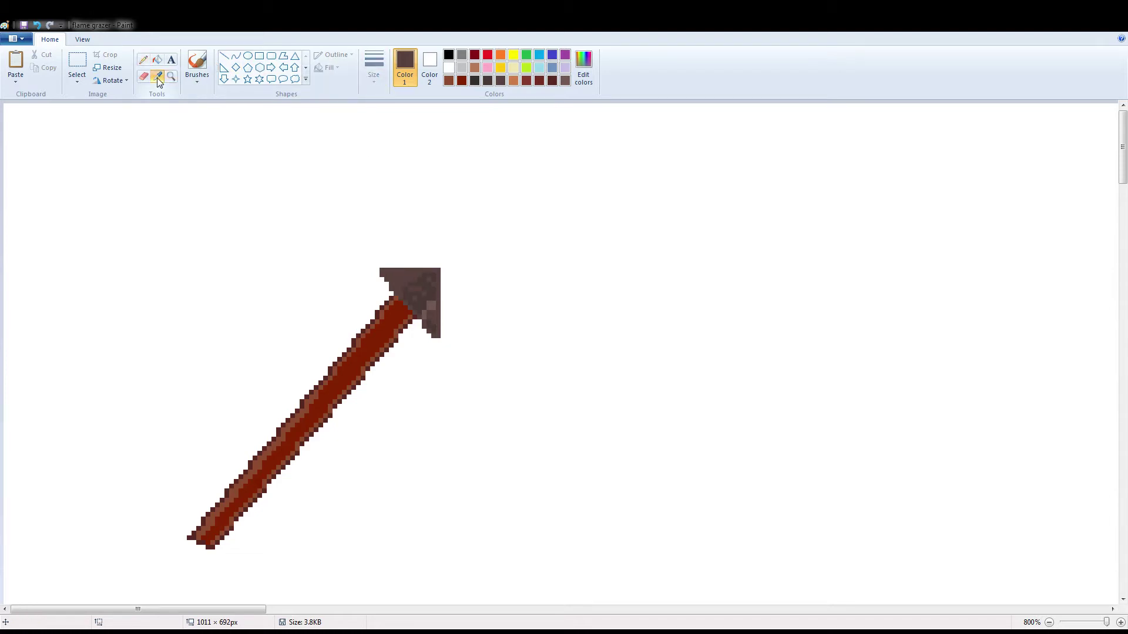
pyautogui.click(157, 79)
pyautogui.click(424, 292)
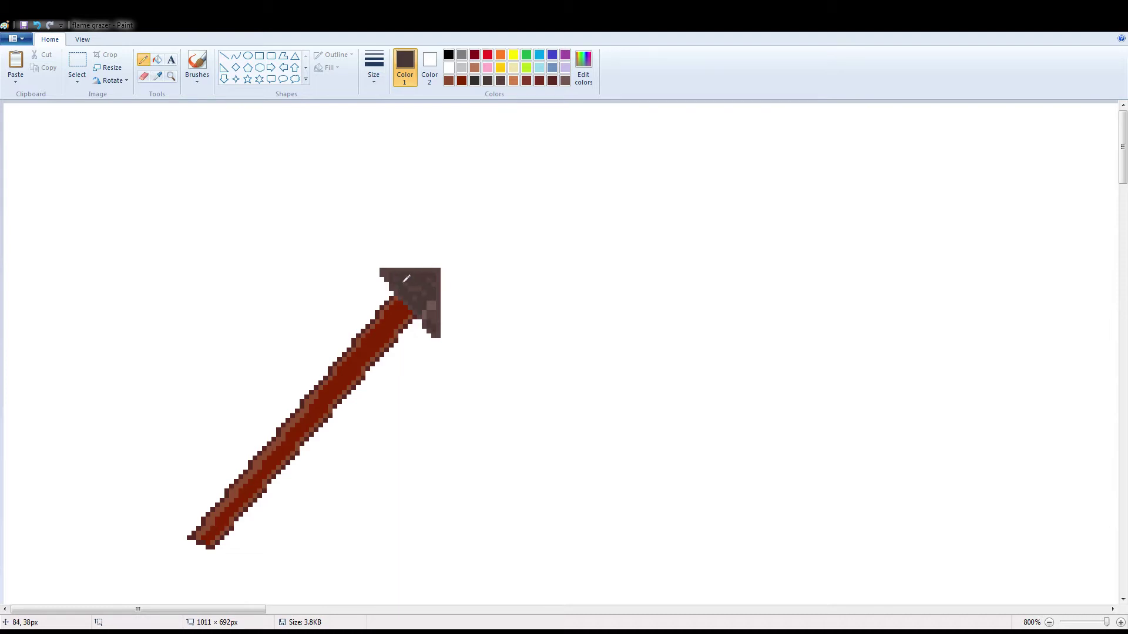
pyautogui.click(158, 77)
pyautogui.click(431, 303)
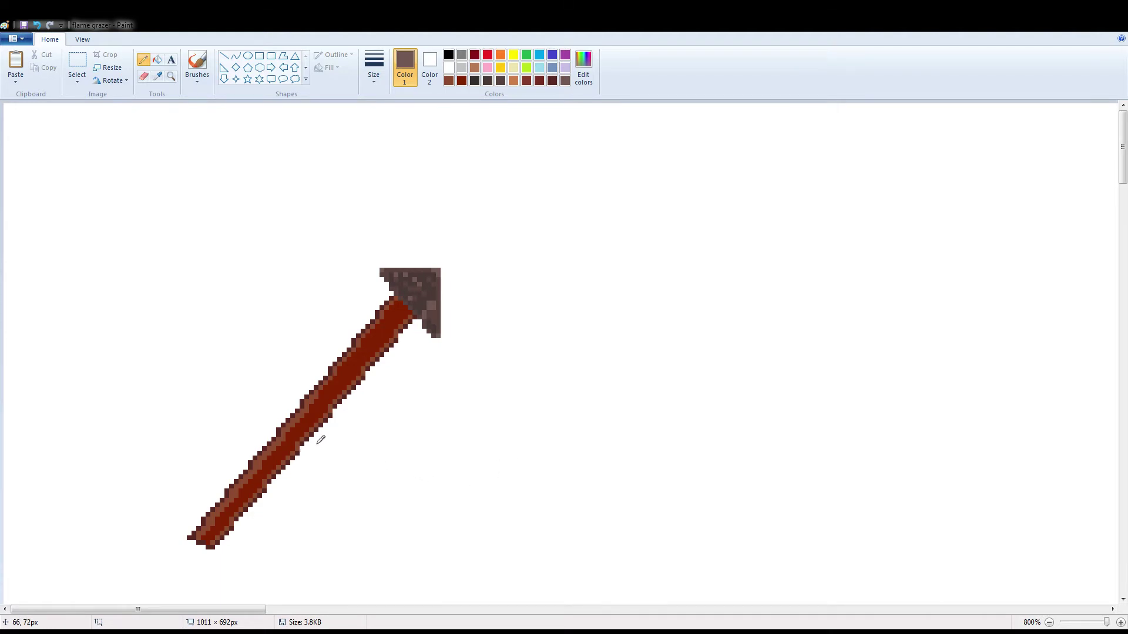
# - Draw a small black box with rounded corners beside the arrow item and split it with a horizontal line
pyautogui.click(449, 56)
pyautogui.moveTo(653, 358); pyautogui.dragTo(660, 369)
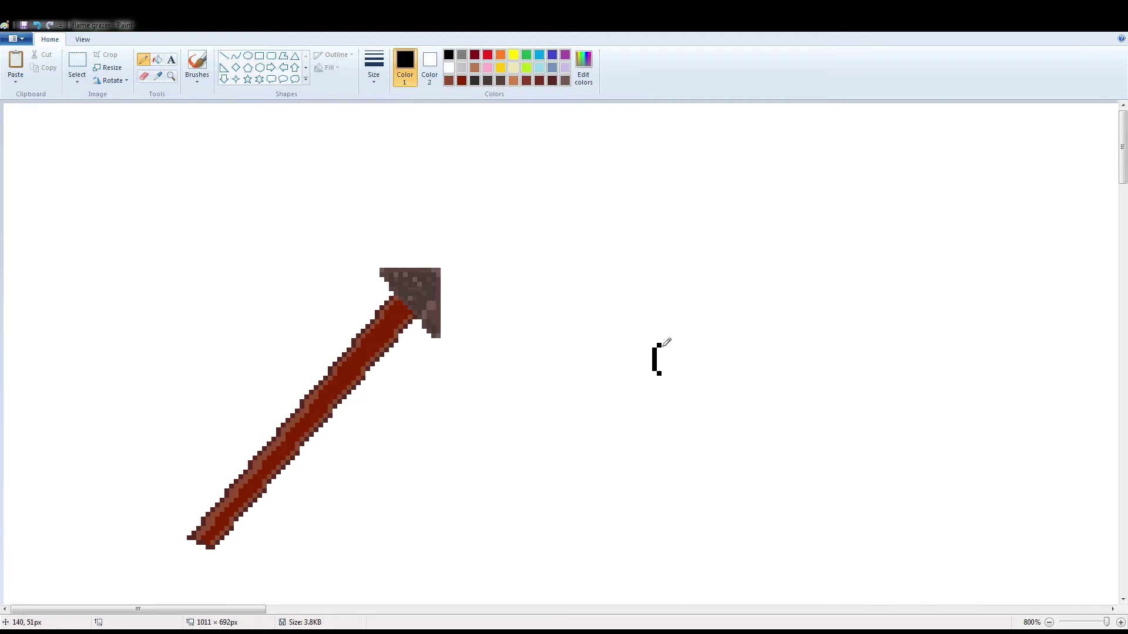
pyautogui.moveTo(666, 344)
pyautogui.mouseDown()
pyautogui.moveTo(691, 345)
pyautogui.moveTo(679, 372)
pyautogui.moveTo(698, 350)
pyautogui.mouseUp()
pyautogui.moveTo(657, 358); pyautogui.dragTo(695, 358)
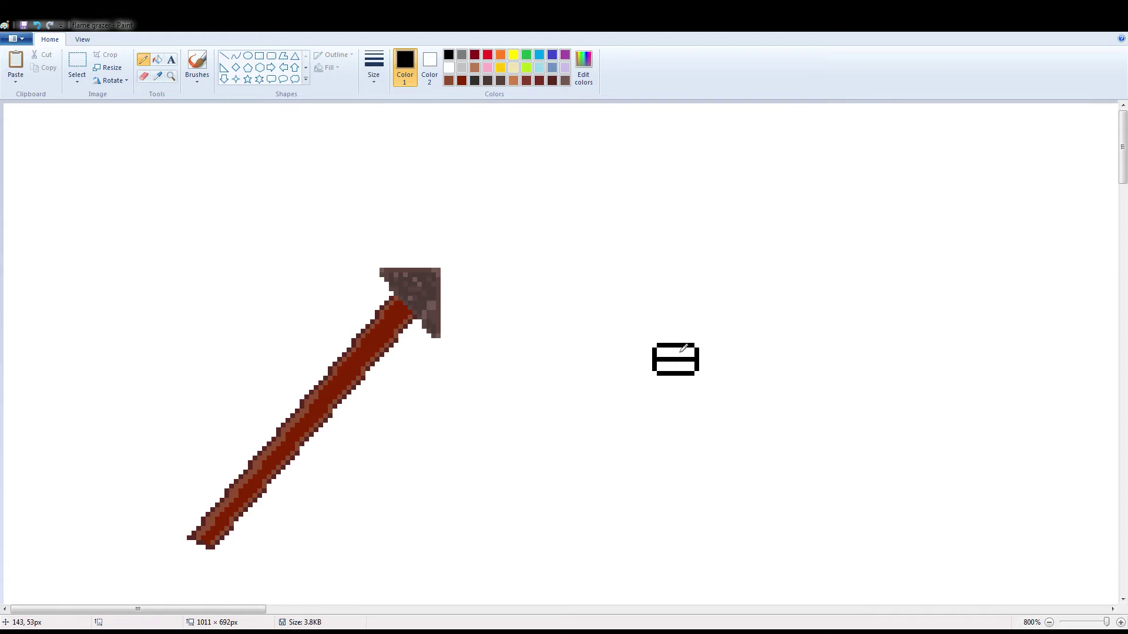
# - Extend the black box downward by one pixel row and add dividers in its upper half and inner lines in its lower half
pyautogui.click(654, 373)
pyautogui.moveTo(692, 369); pyautogui.dragTo(656, 378)
pyautogui.moveTo(683, 349); pyautogui.dragTo(683, 355)
pyautogui.moveTo(668, 351); pyautogui.dragTo(669, 356)
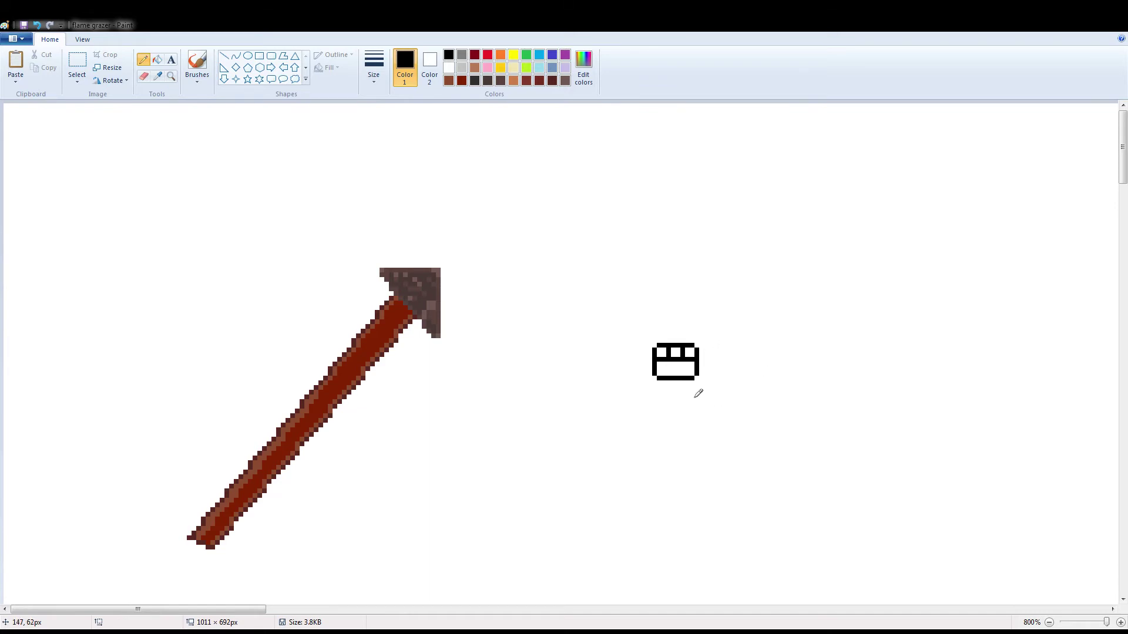
pyautogui.moveTo(663, 364); pyautogui.dragTo(686, 369)
pyautogui.click(665, 374)
pyautogui.click(687, 374)
# - Place three separate black pixels in a rising row beside the box and switch the drawing colour to the custom light greyish brown
pyautogui.click(744, 402)
pyautogui.click(777, 387)
pyautogui.click(819, 373)
pyautogui.click(565, 80)
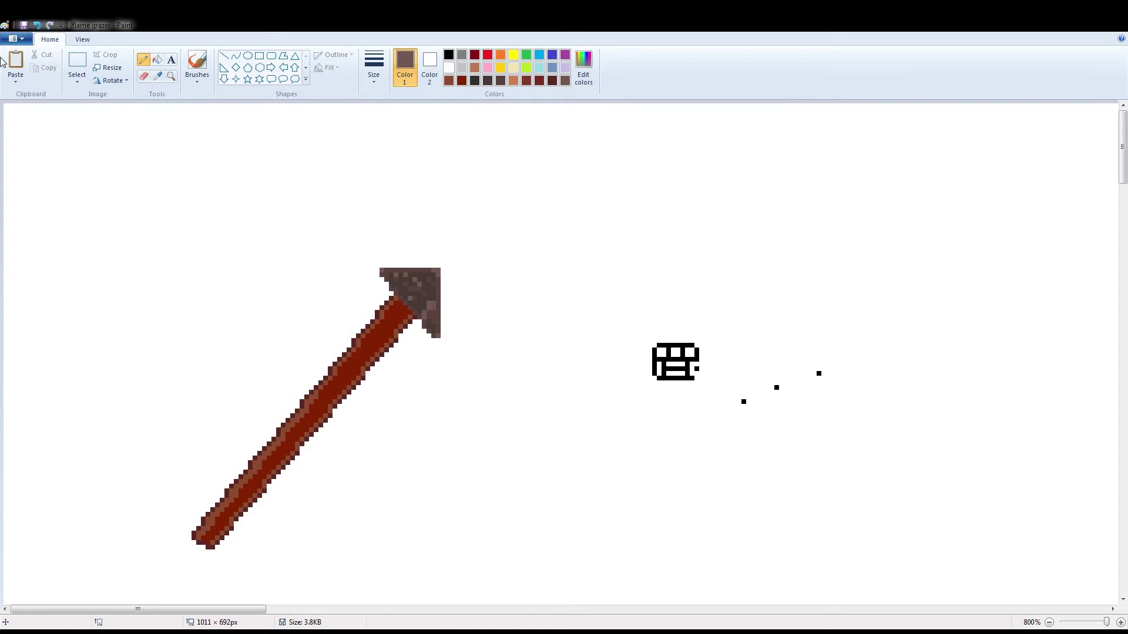
# - Select the arrow item together with the small black box, enlarge the selection to double size and move it lower on the canvas
pyautogui.click(77, 63)
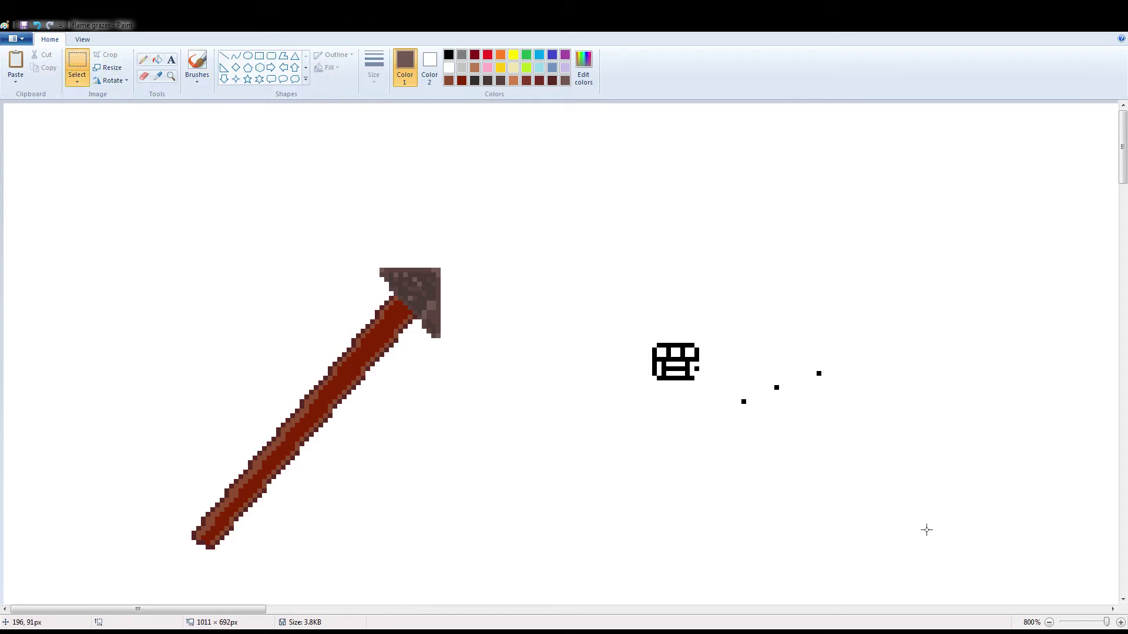
pyautogui.moveTo(104, 223); pyautogui.dragTo(510, 557)
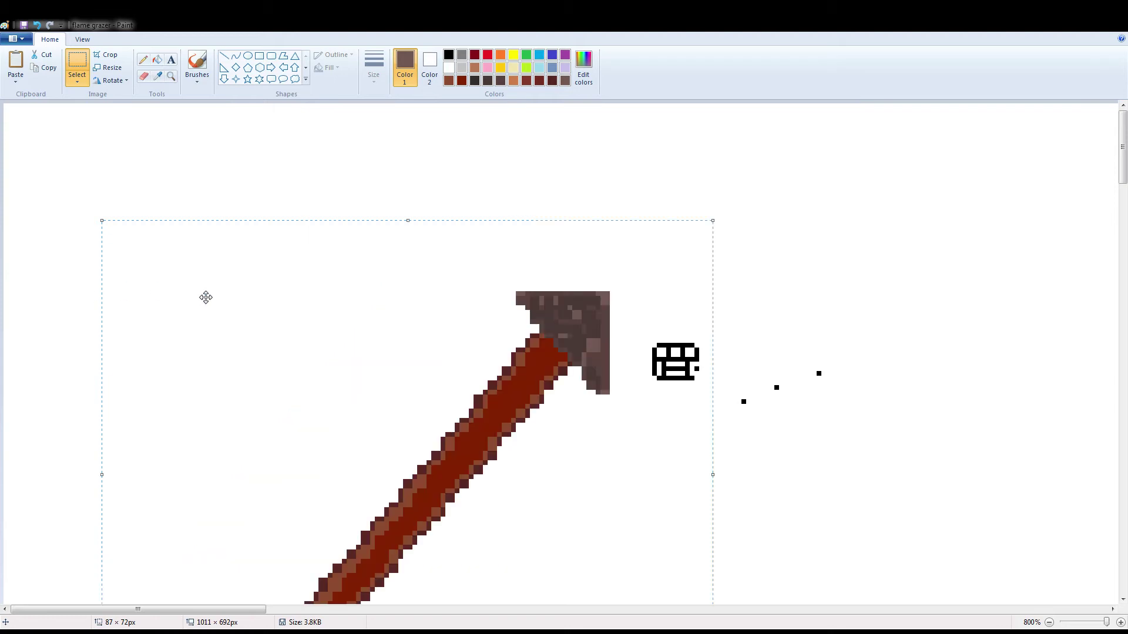
pyautogui.moveTo(1107, 623); pyautogui.dragTo(1086, 626)
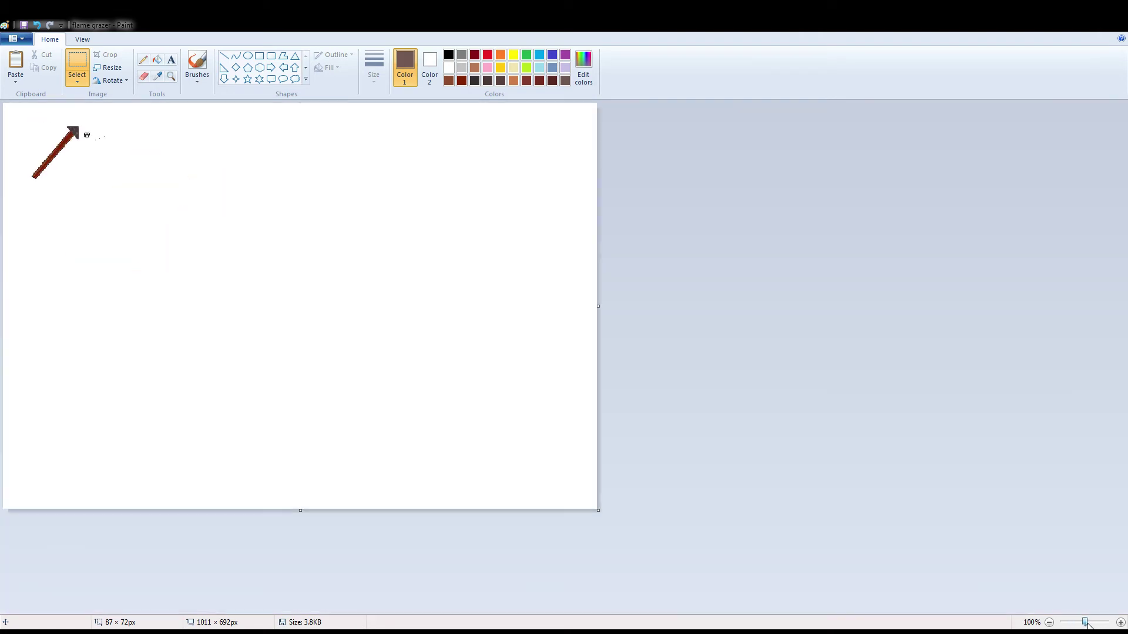
pyautogui.moveTo(21, 116); pyautogui.dragTo(99, 193)
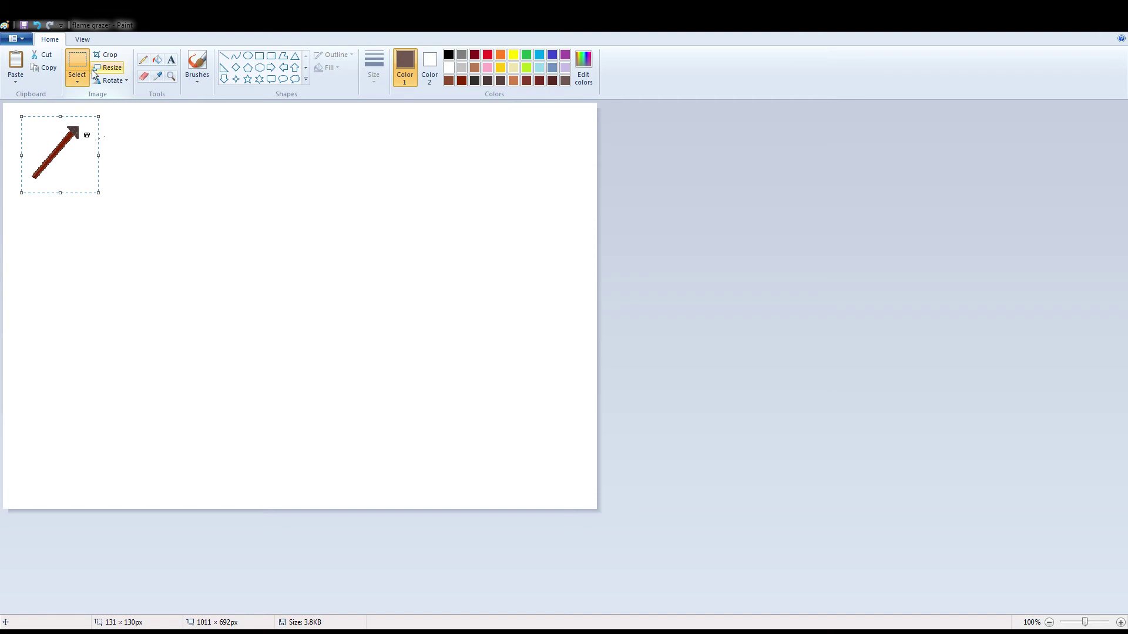
pyautogui.click(117, 69)
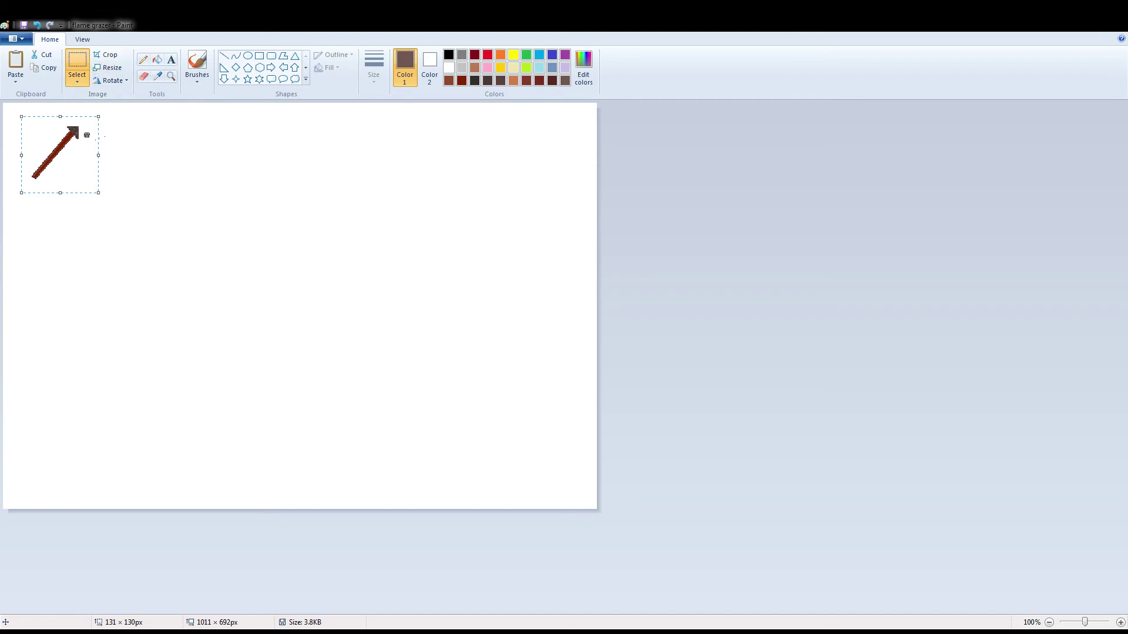
pyautogui.press('Return')
pyautogui.moveTo(89, 202); pyautogui.dragTo(134, 321)
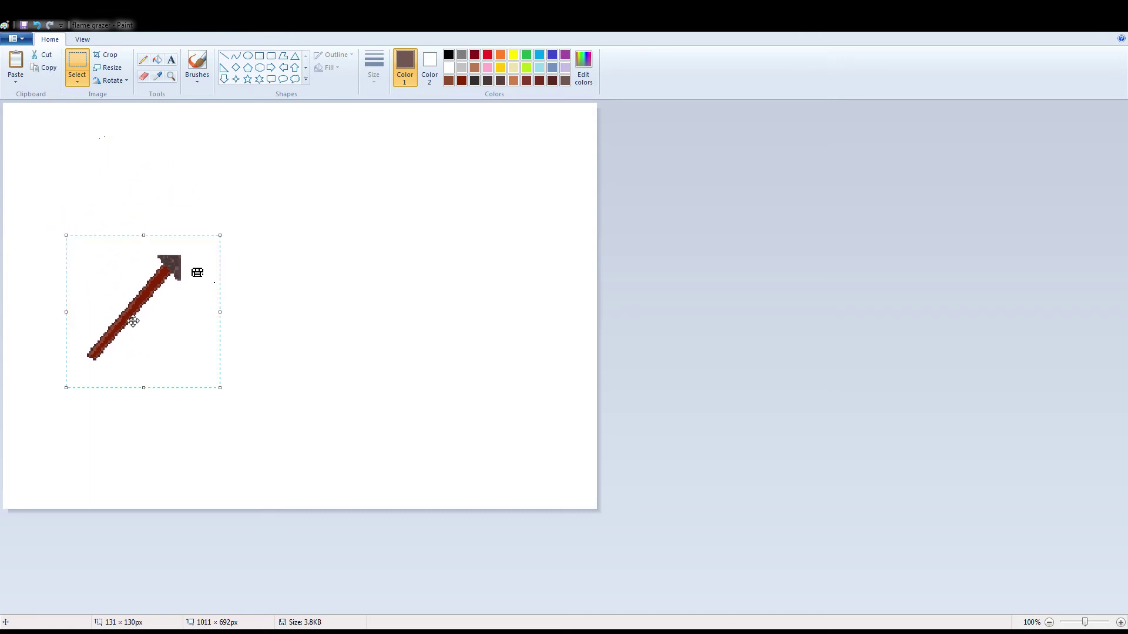